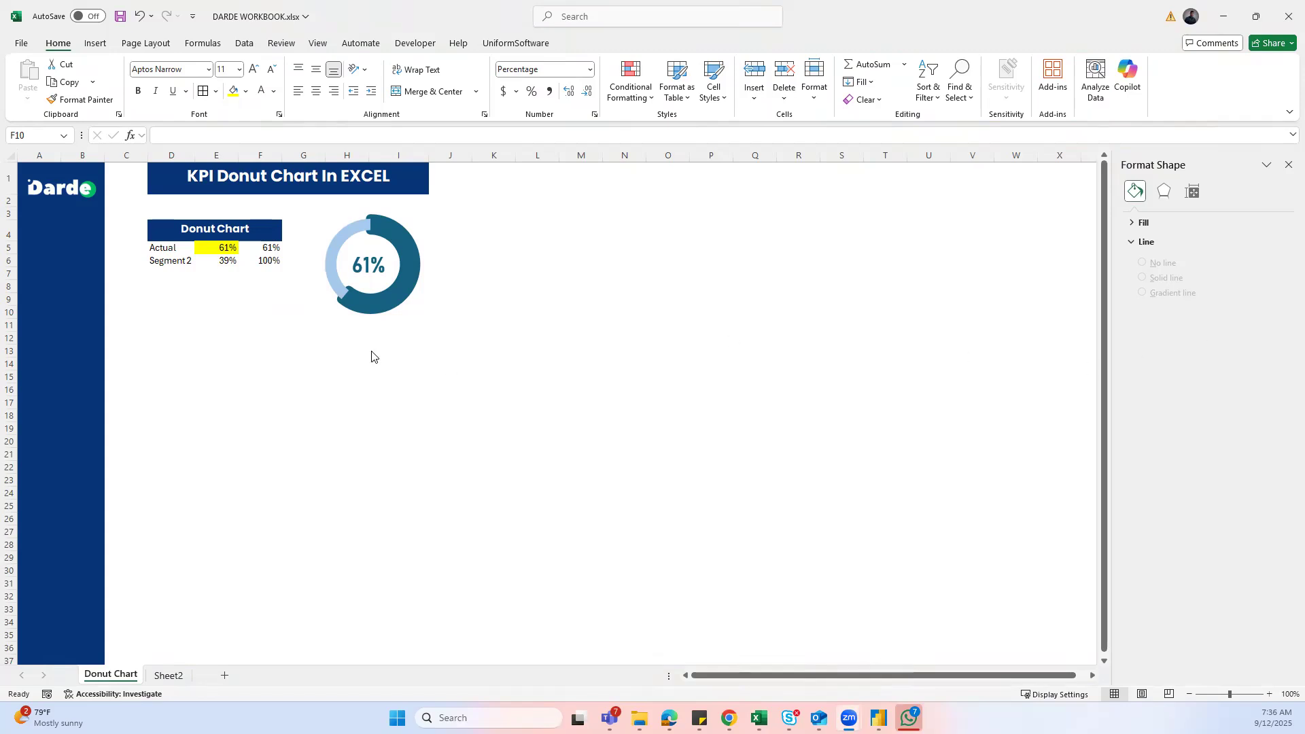
- Inspect the Actual 61% and Segment 2 39% values and the F6 running total formula
left_click(159, 252)
left_click(162, 261)
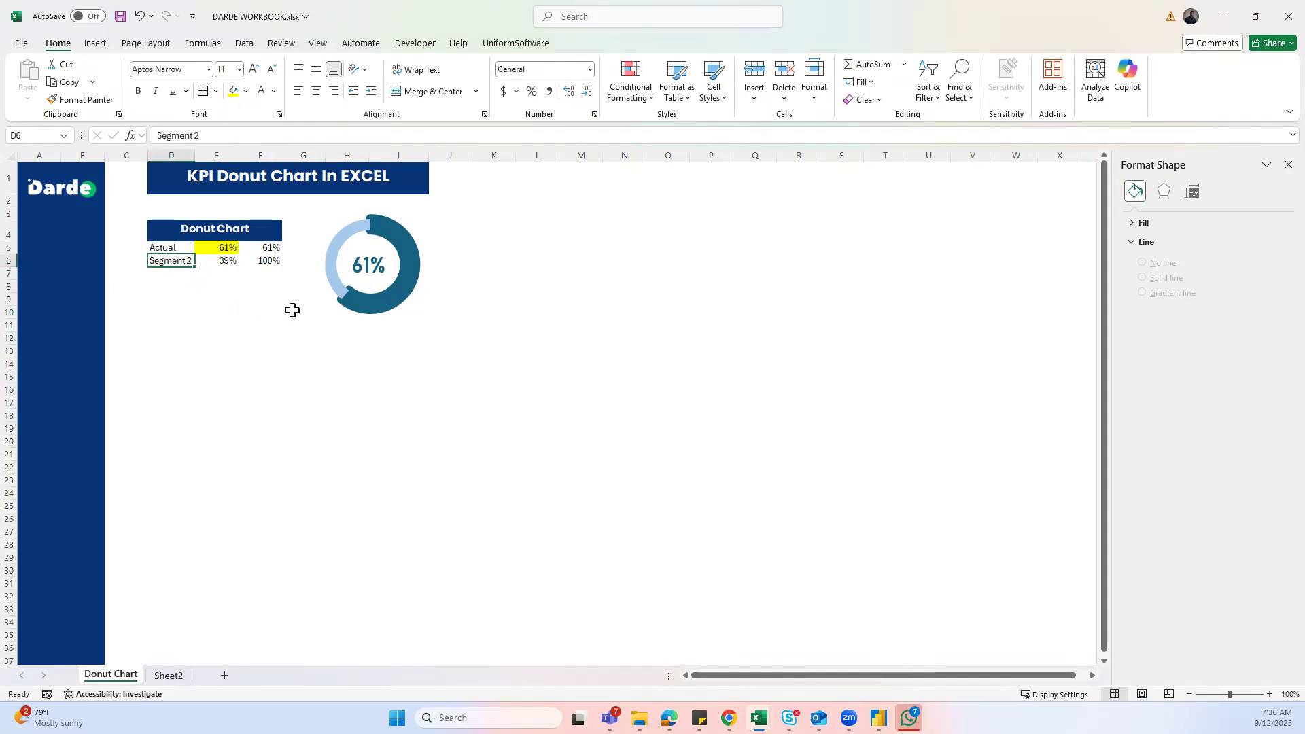
left_click(227, 251)
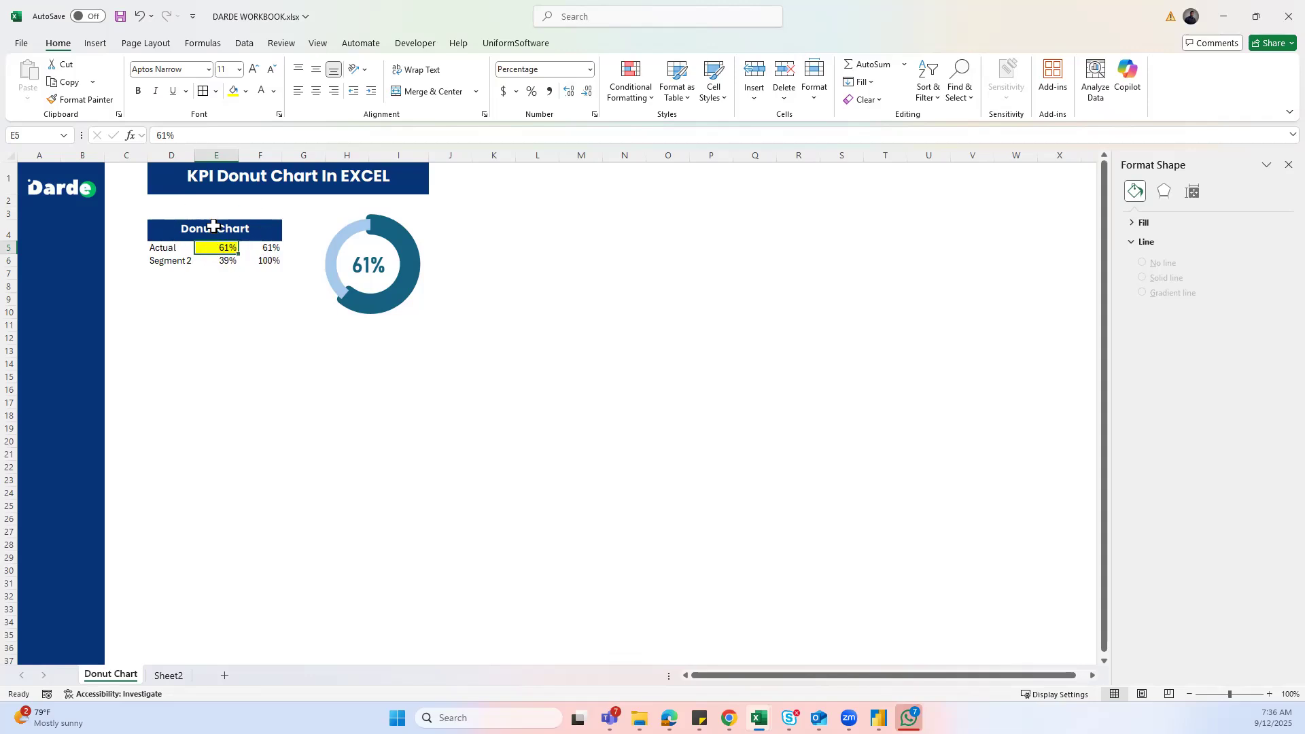
left_click(176, 261)
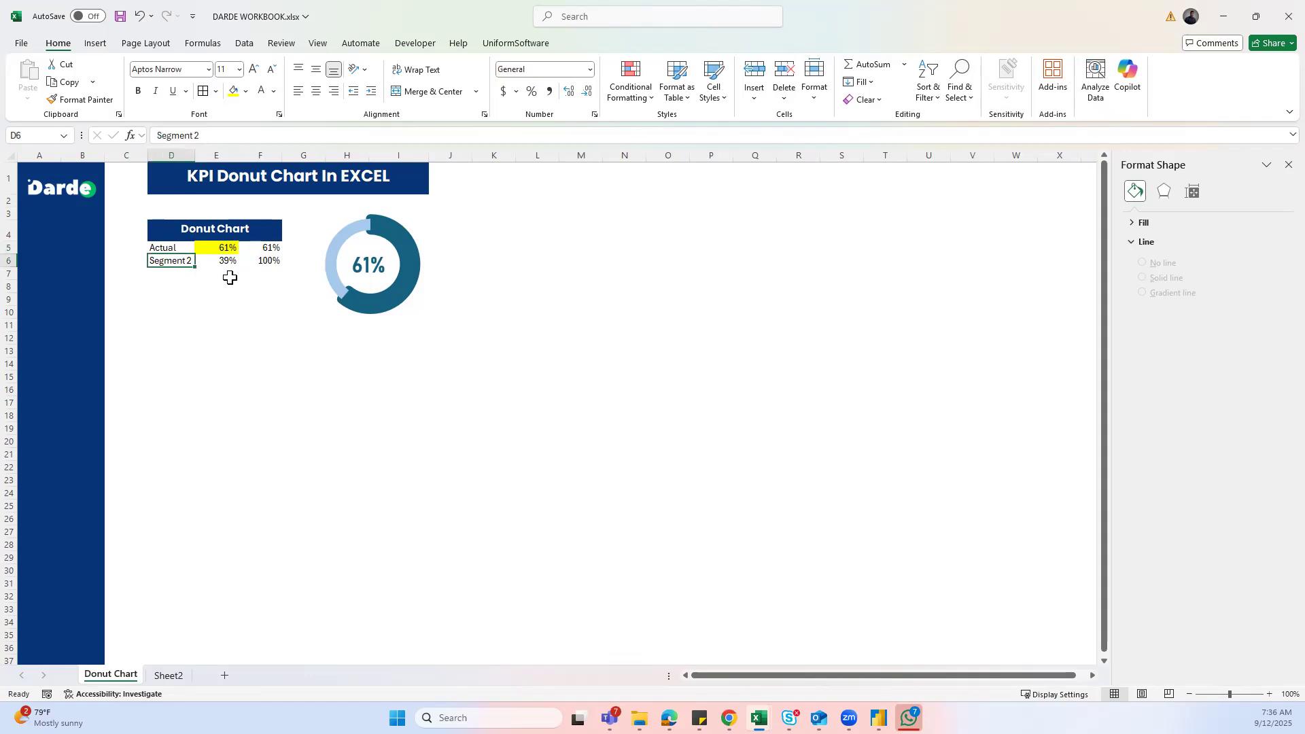
left_click(219, 262)
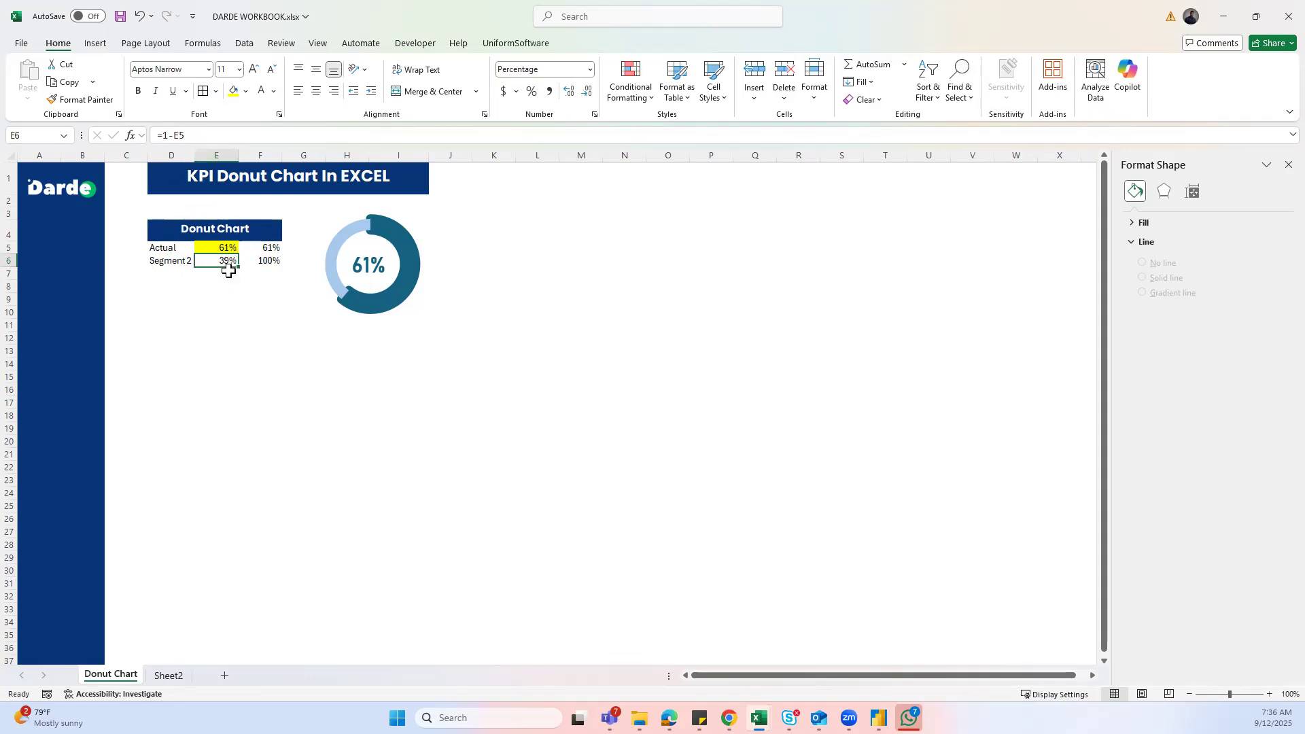
left_click(227, 310)
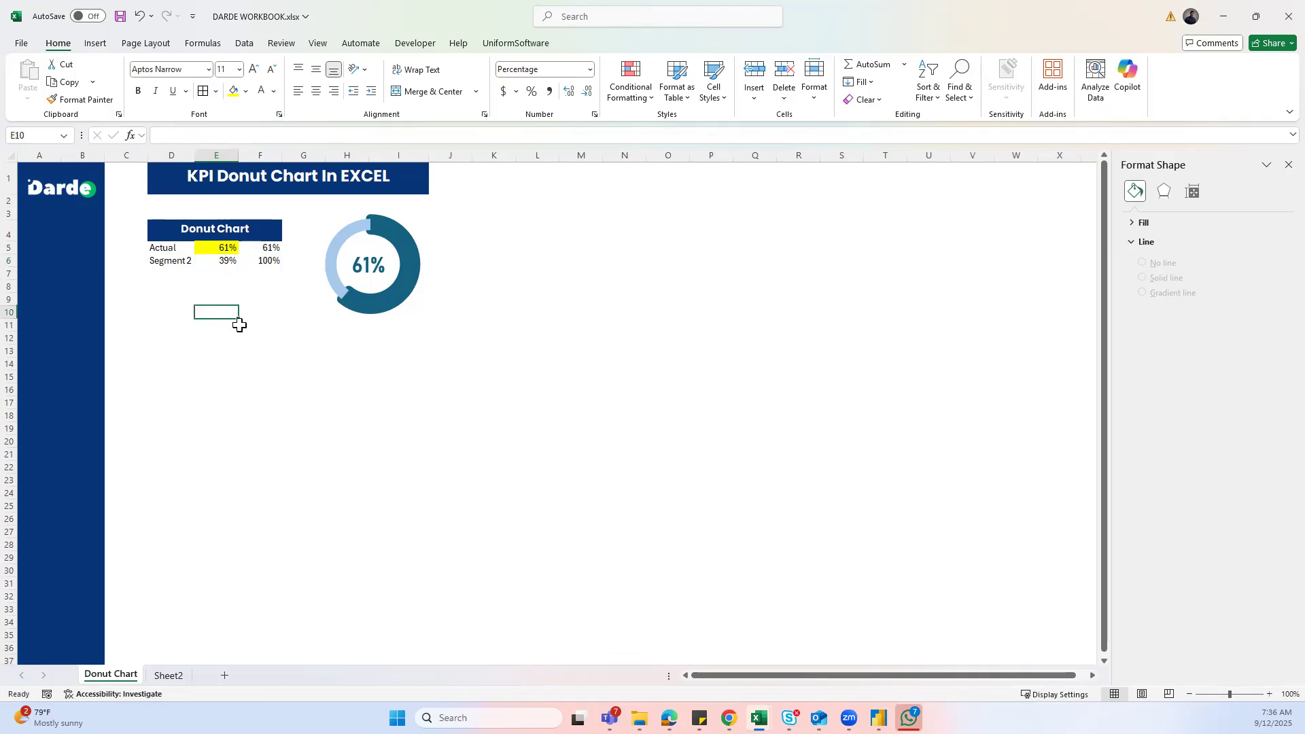
left_click_drag(217, 254, 219, 262)
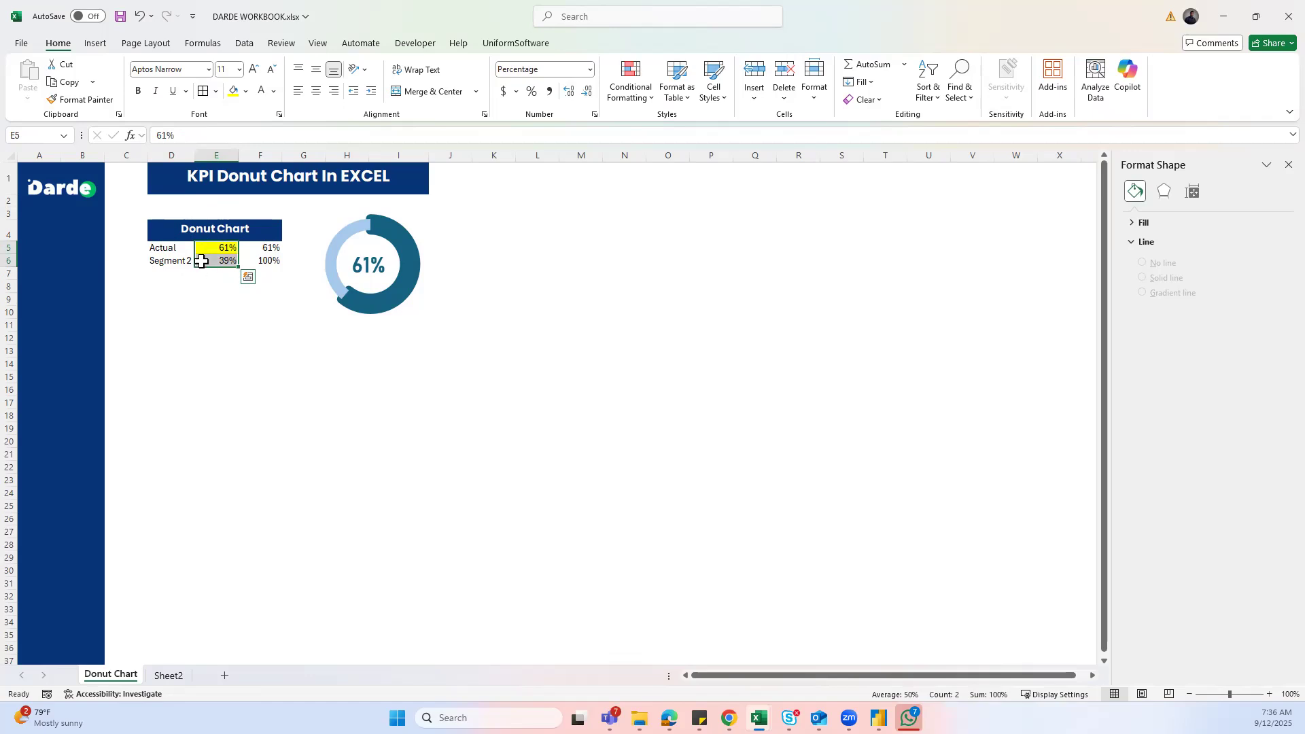
left_click(260, 262)
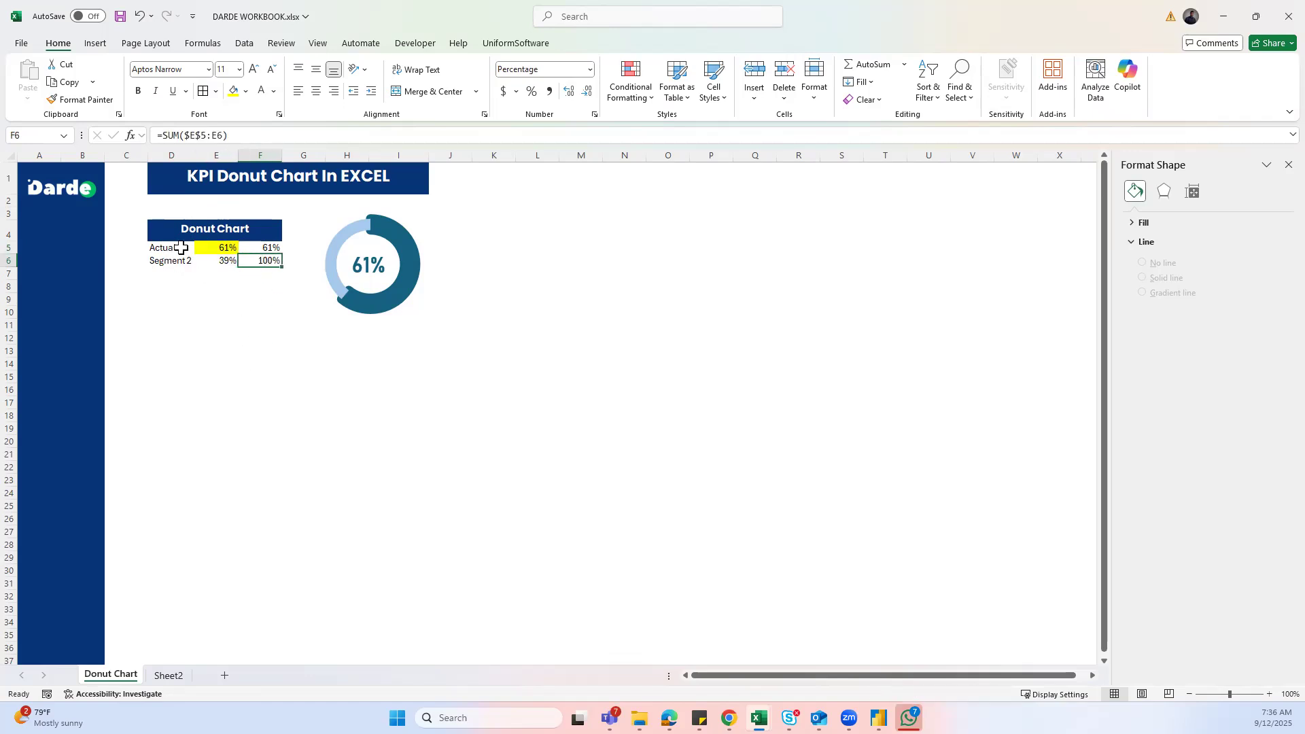
left_click(217, 327)
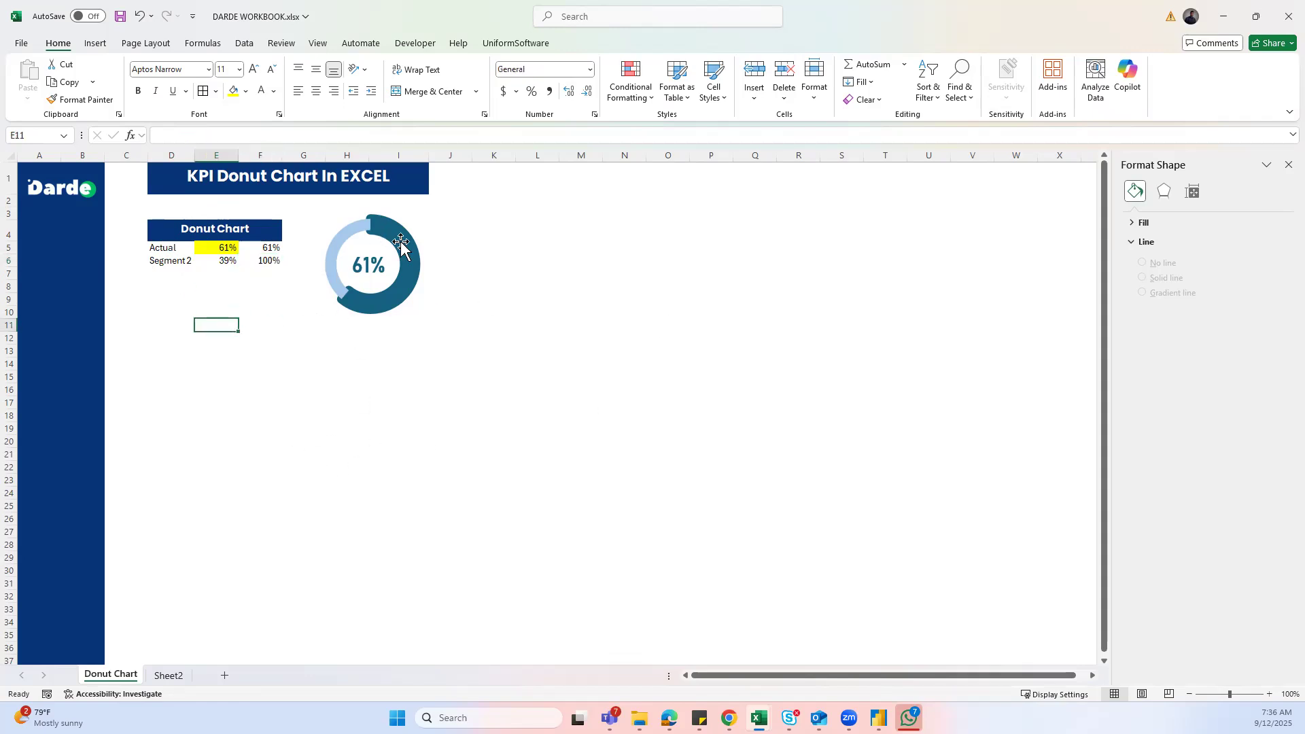
- Insert a doughnut chart from the Actual and Segment 2 labels and percentages
left_click_drag(163, 248, 212, 260)
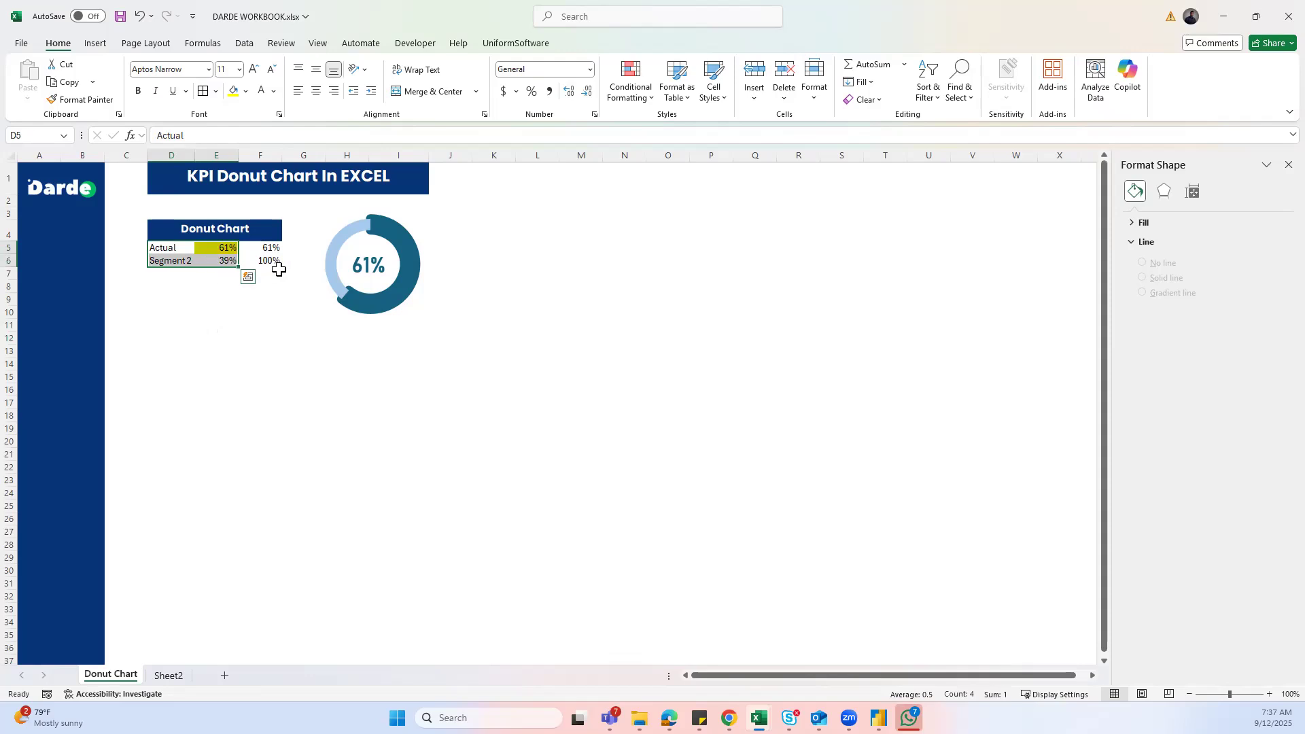
left_click(100, 45)
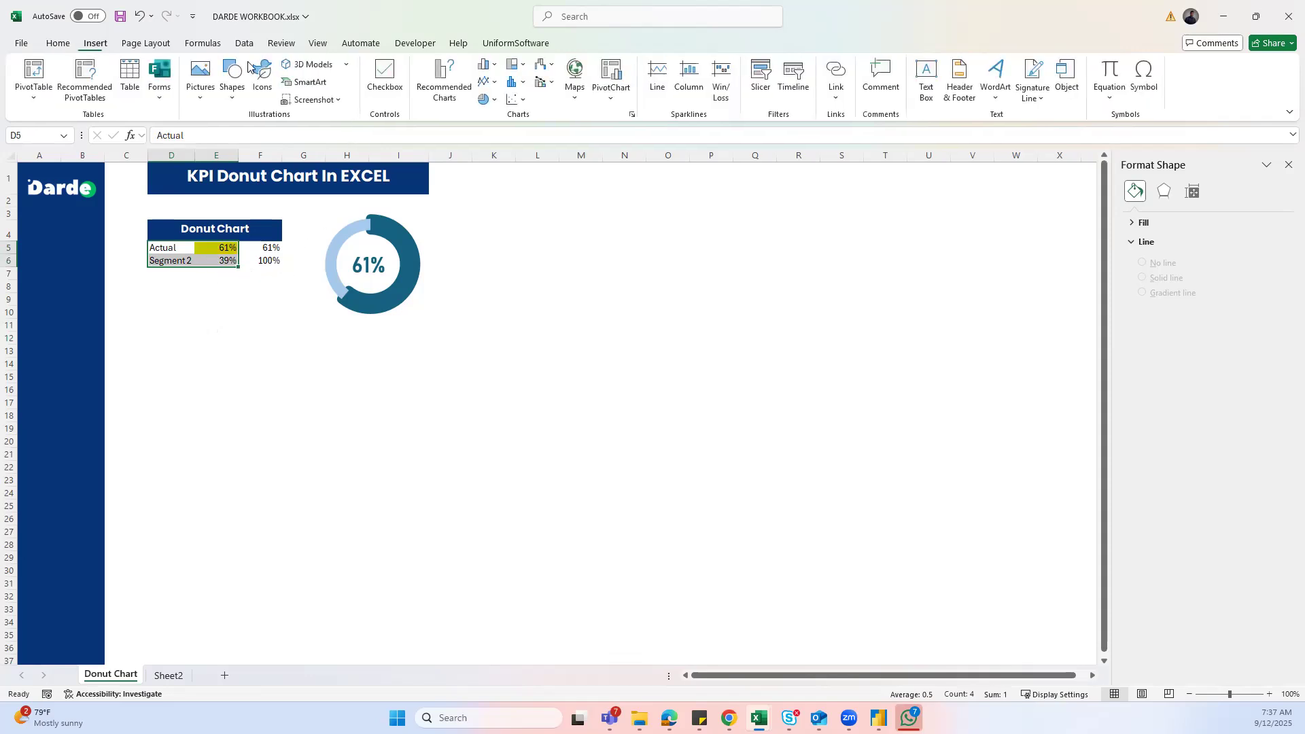
left_click(493, 101)
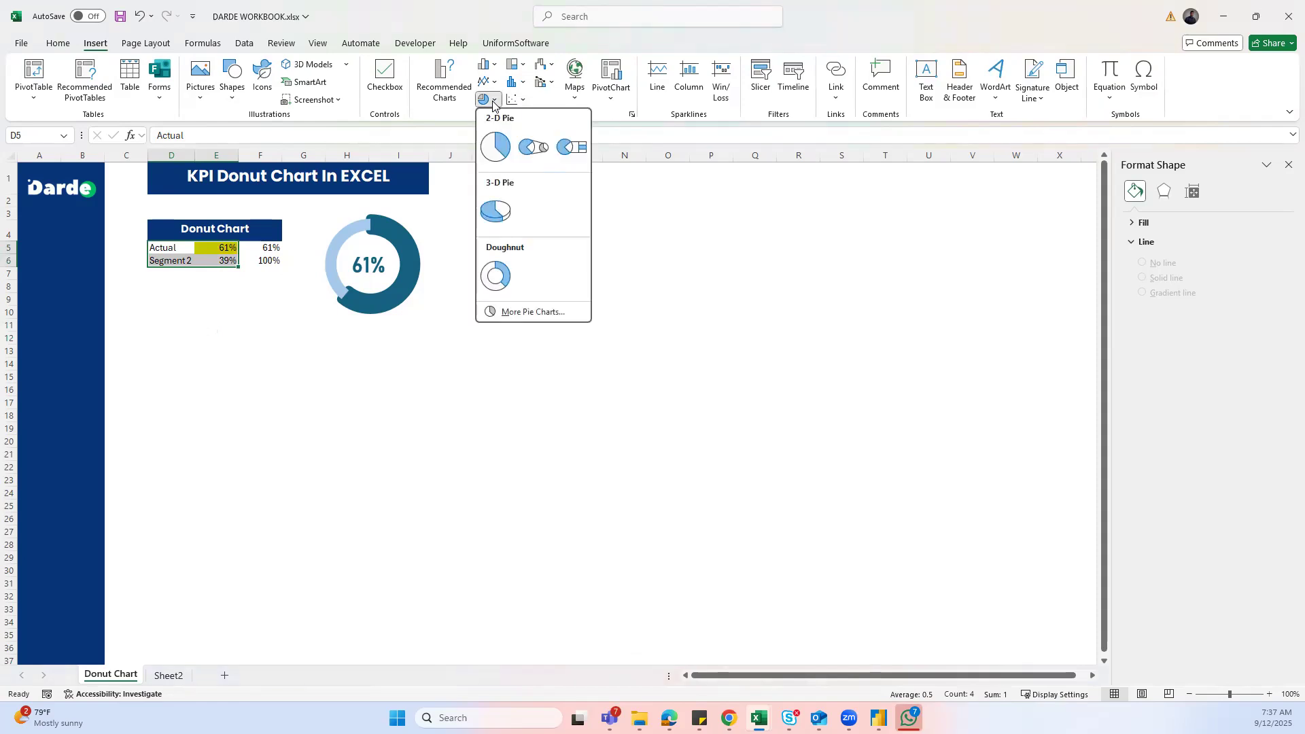
left_click(502, 278)
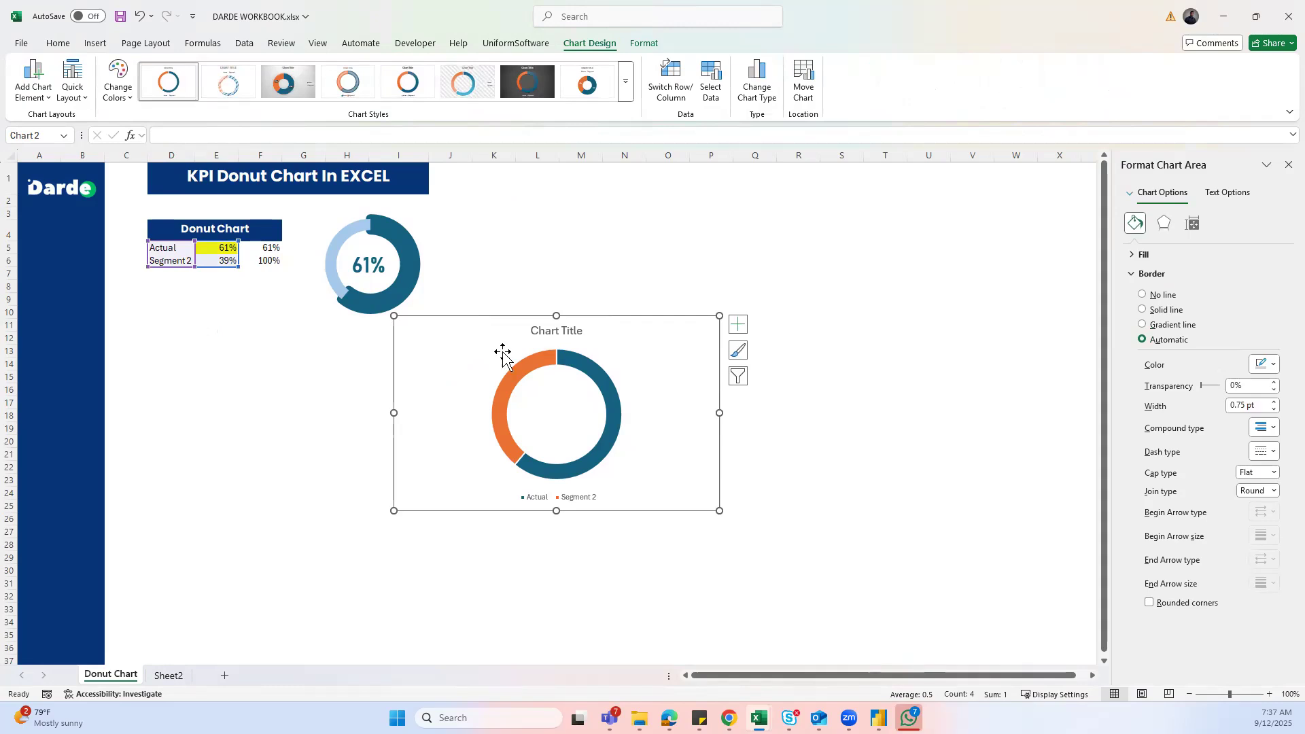
- Delete the new chart's legend and chart title
left_click(545, 498)
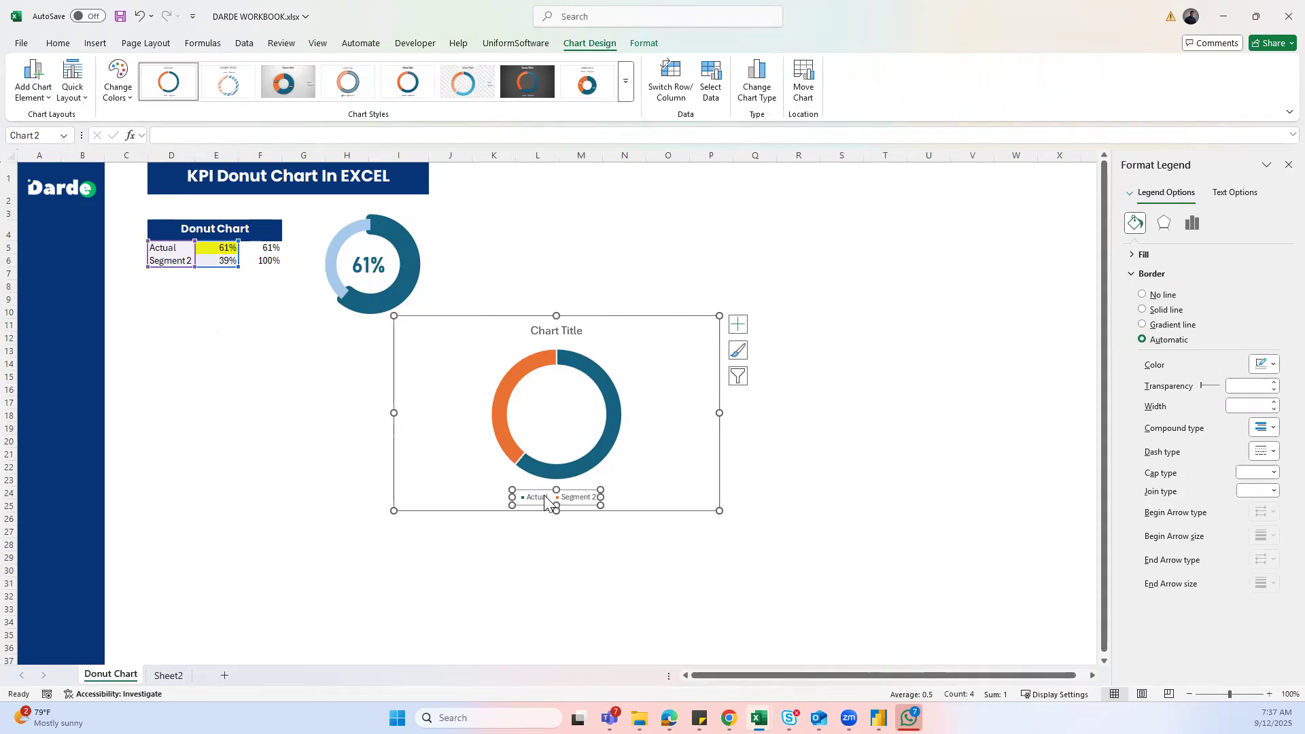
key("Delete")
left_click(548, 332)
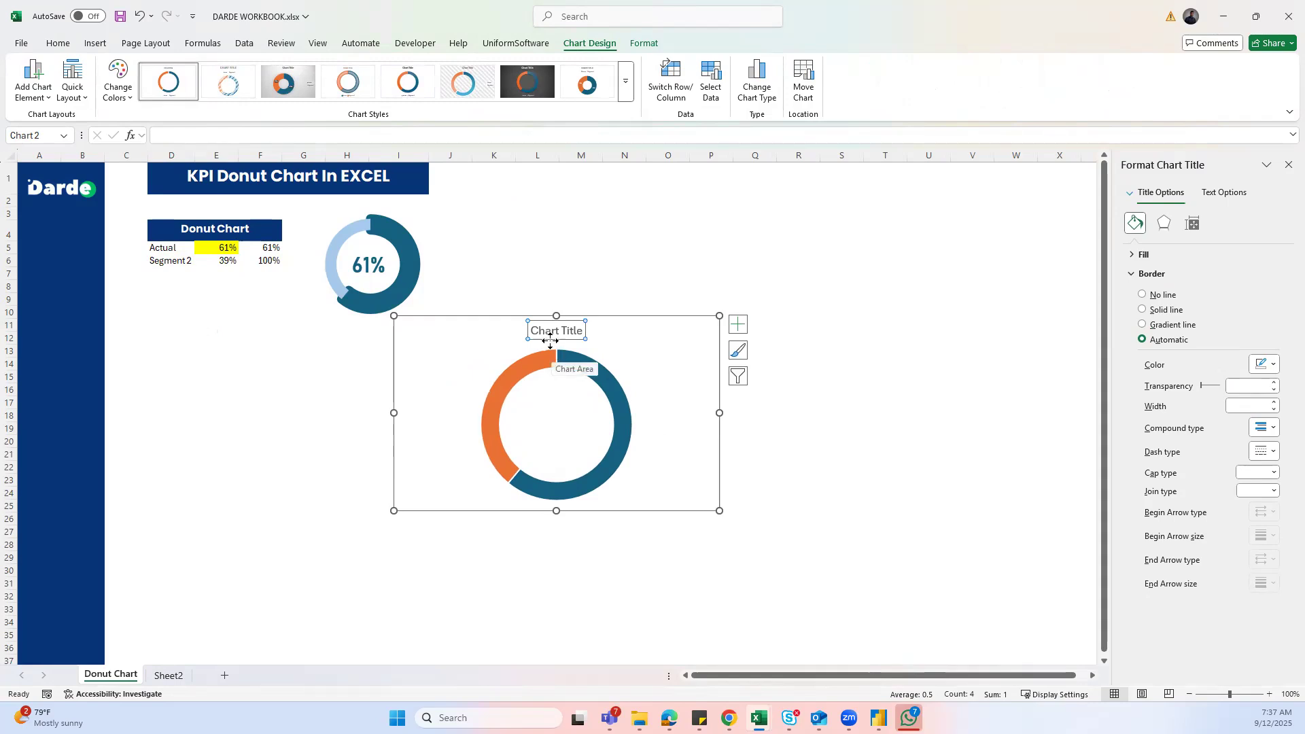
key("Delete")
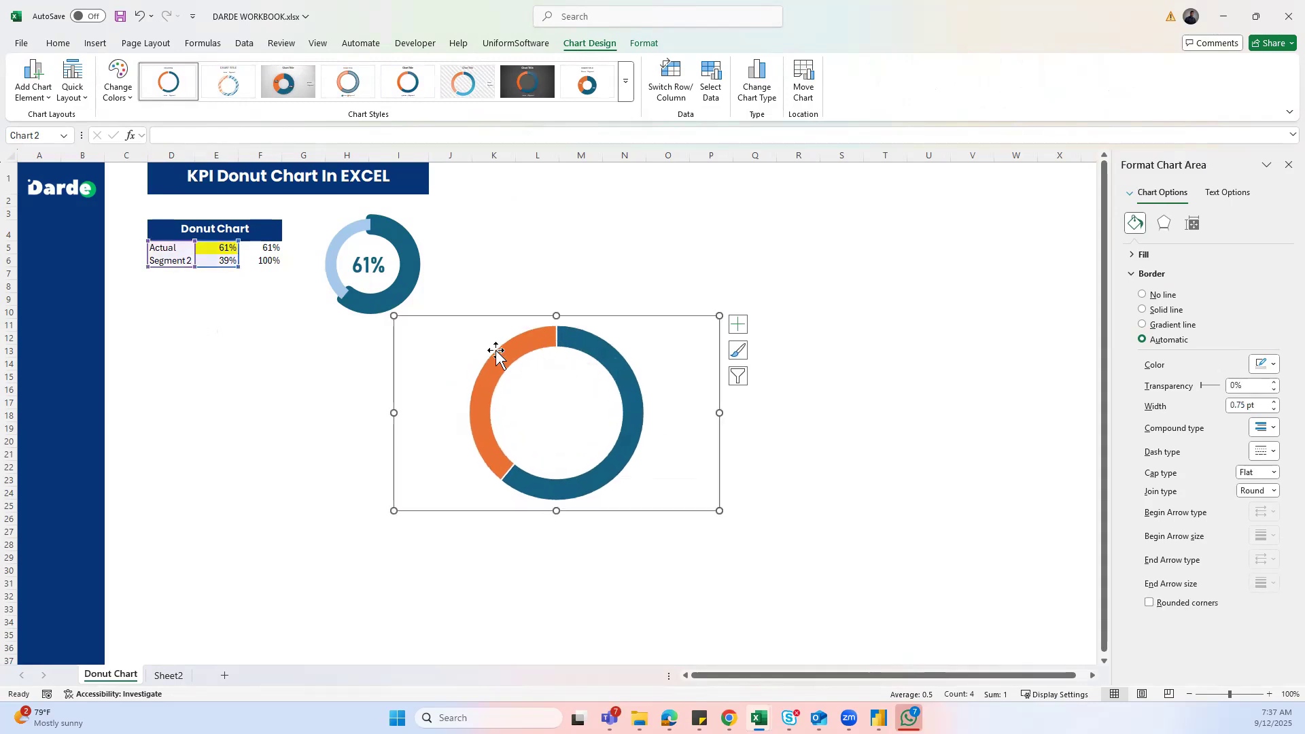
- Move the new doughnut beside the example donut, shrink it, and select its plot area
left_click_drag(449, 356, 514, 259)
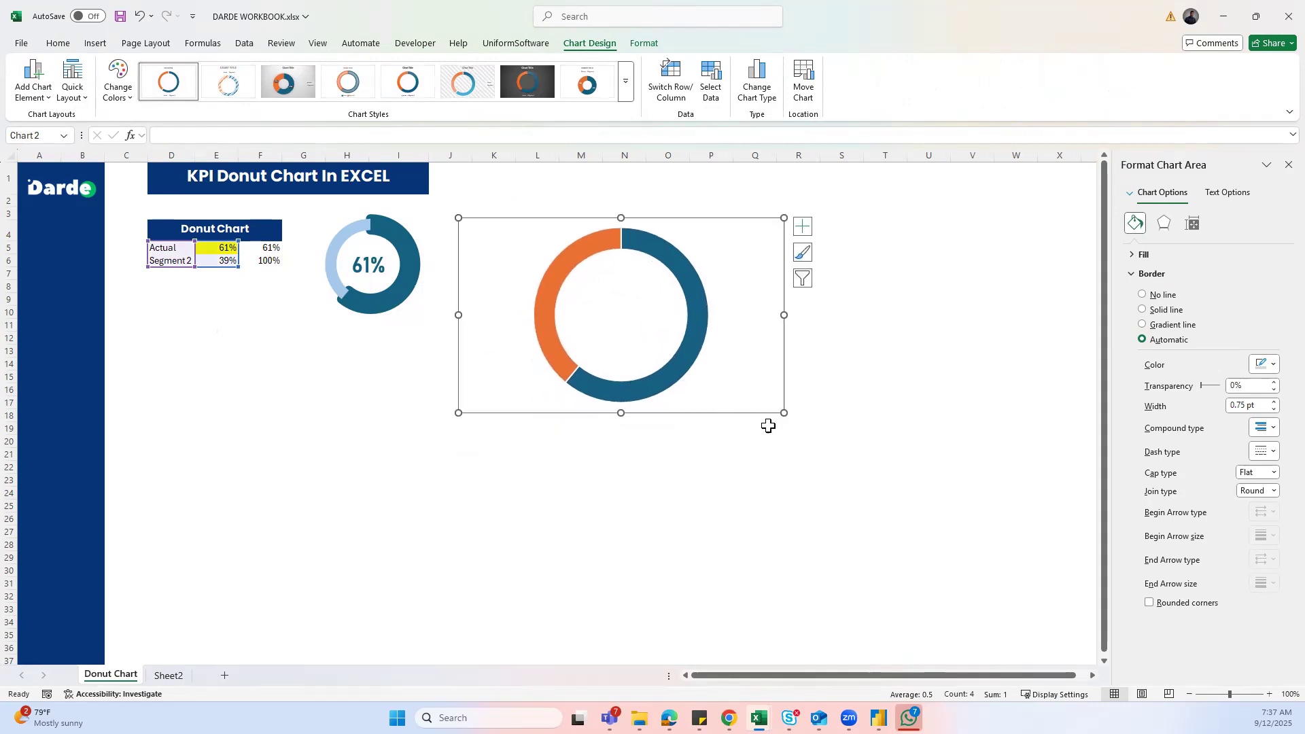
left_click_drag(783, 413, 644, 349)
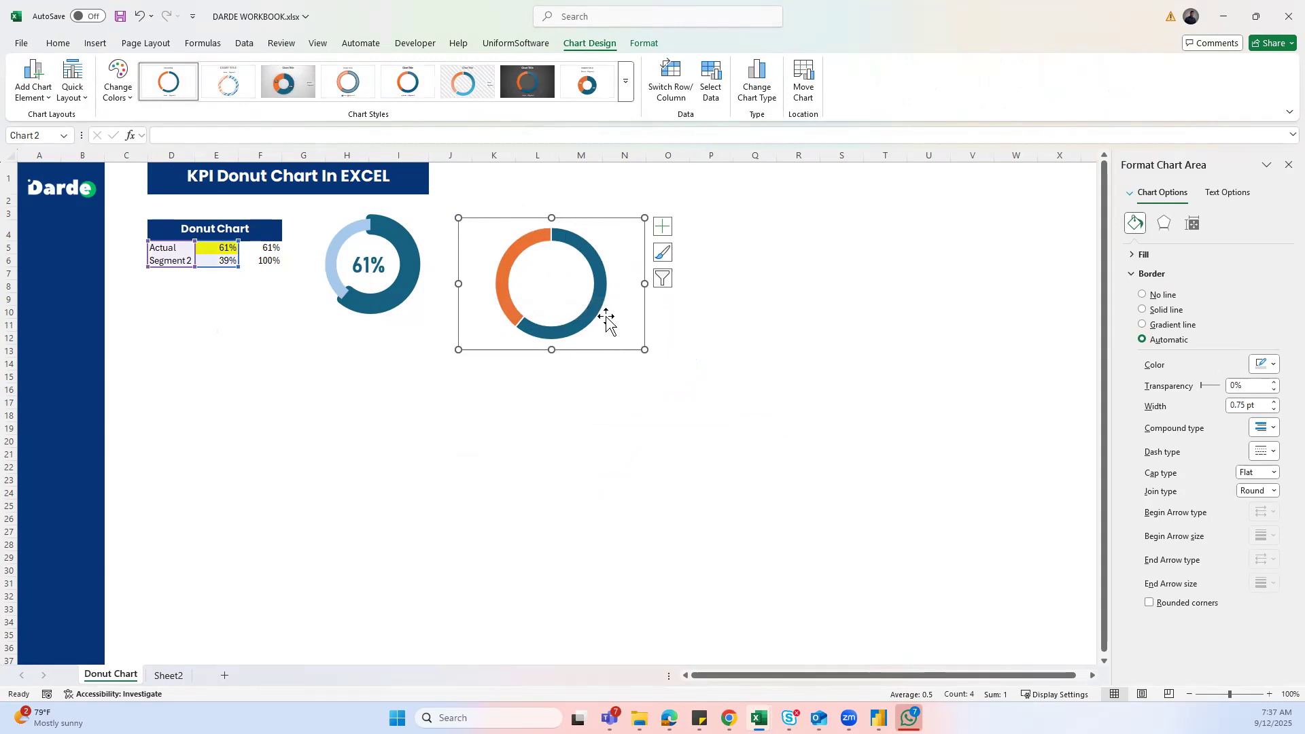
left_click(563, 269)
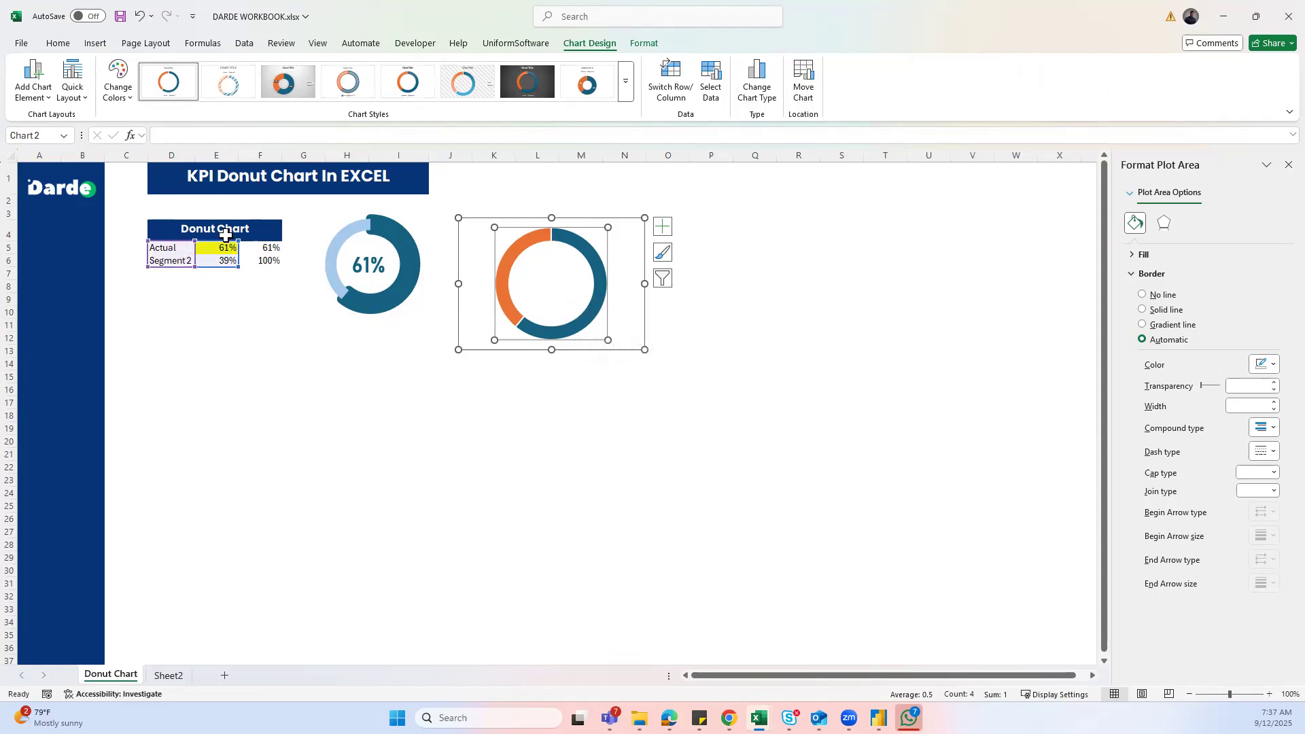
- Give only the blue 61% doughnut segment a solid 10 pt outline
left_click(580, 324)
left_click(580, 324)
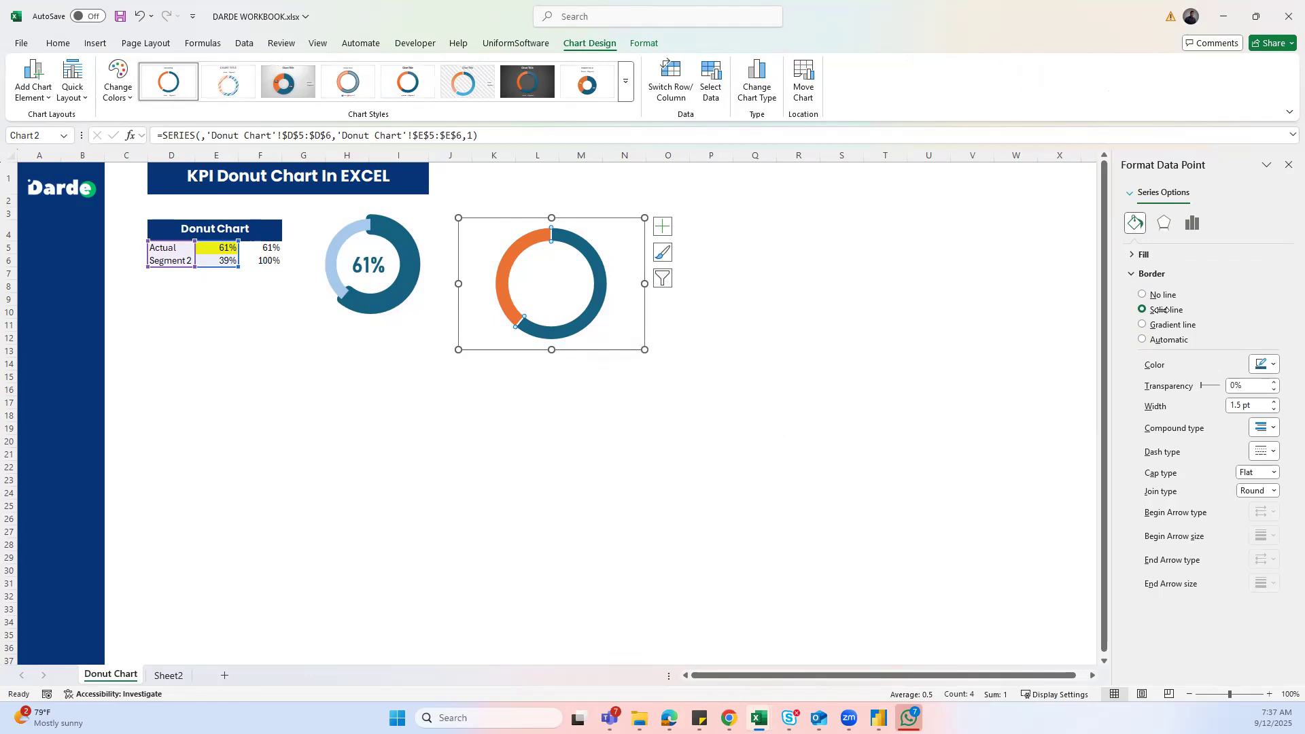
left_click(1268, 372)
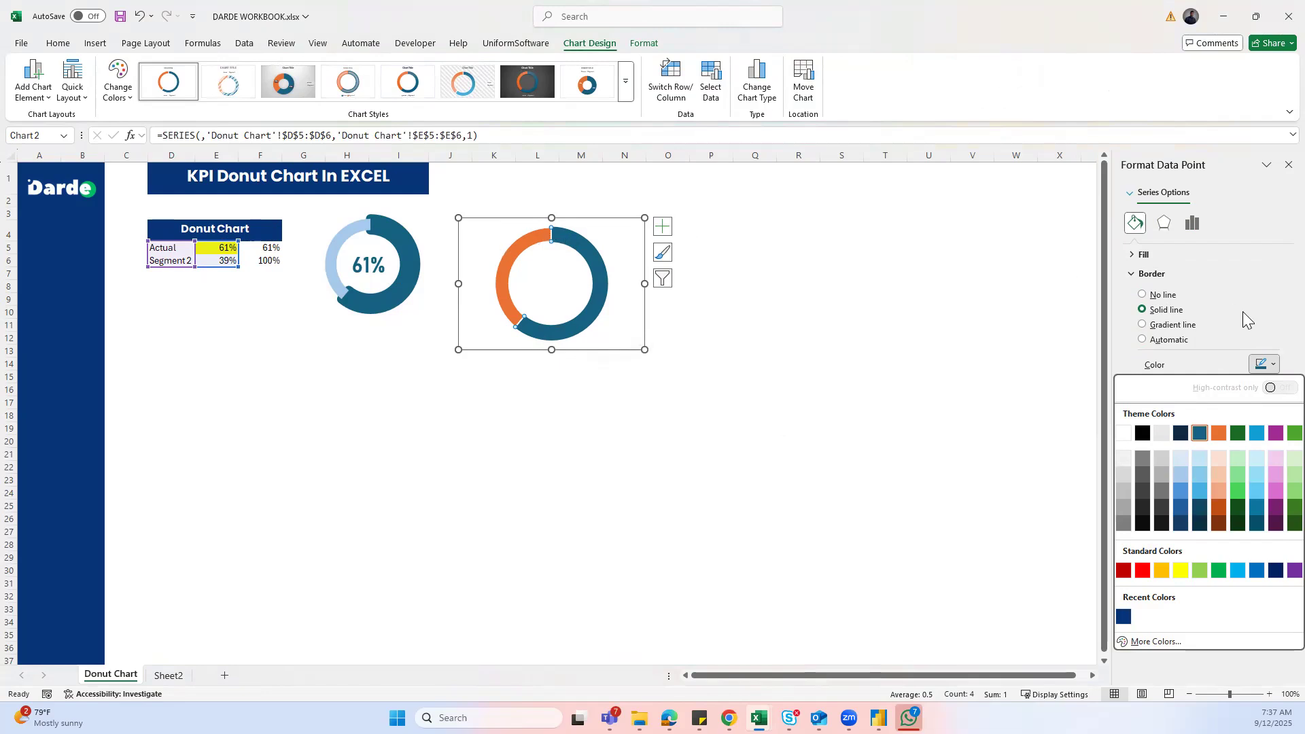
left_click(1264, 330)
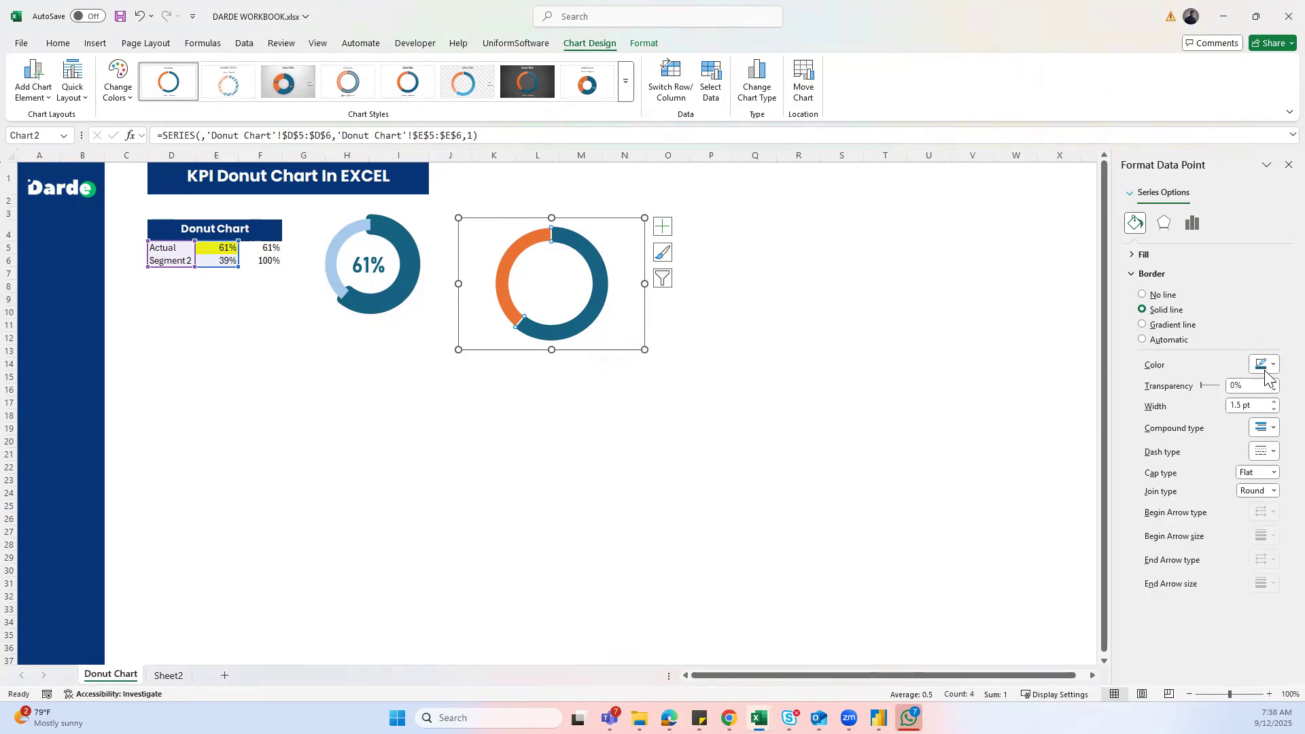
left_click(1236, 408)
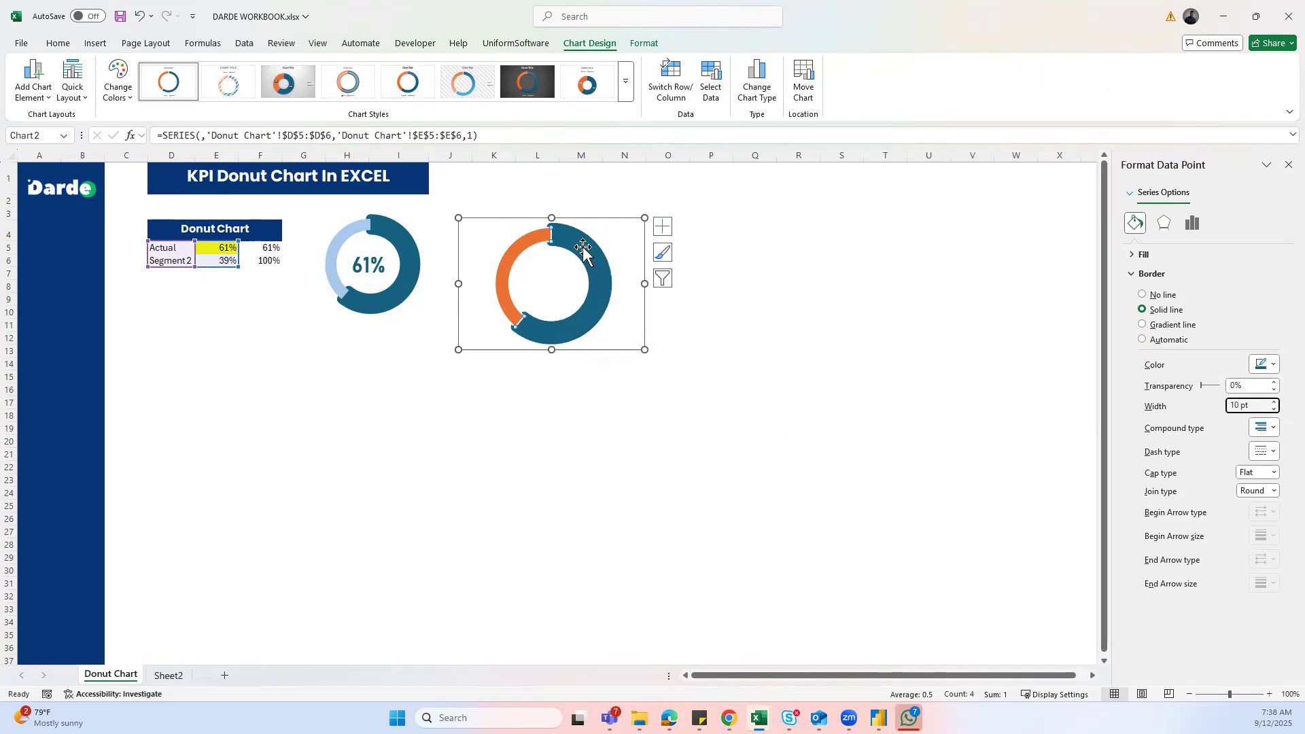
left_click(528, 241)
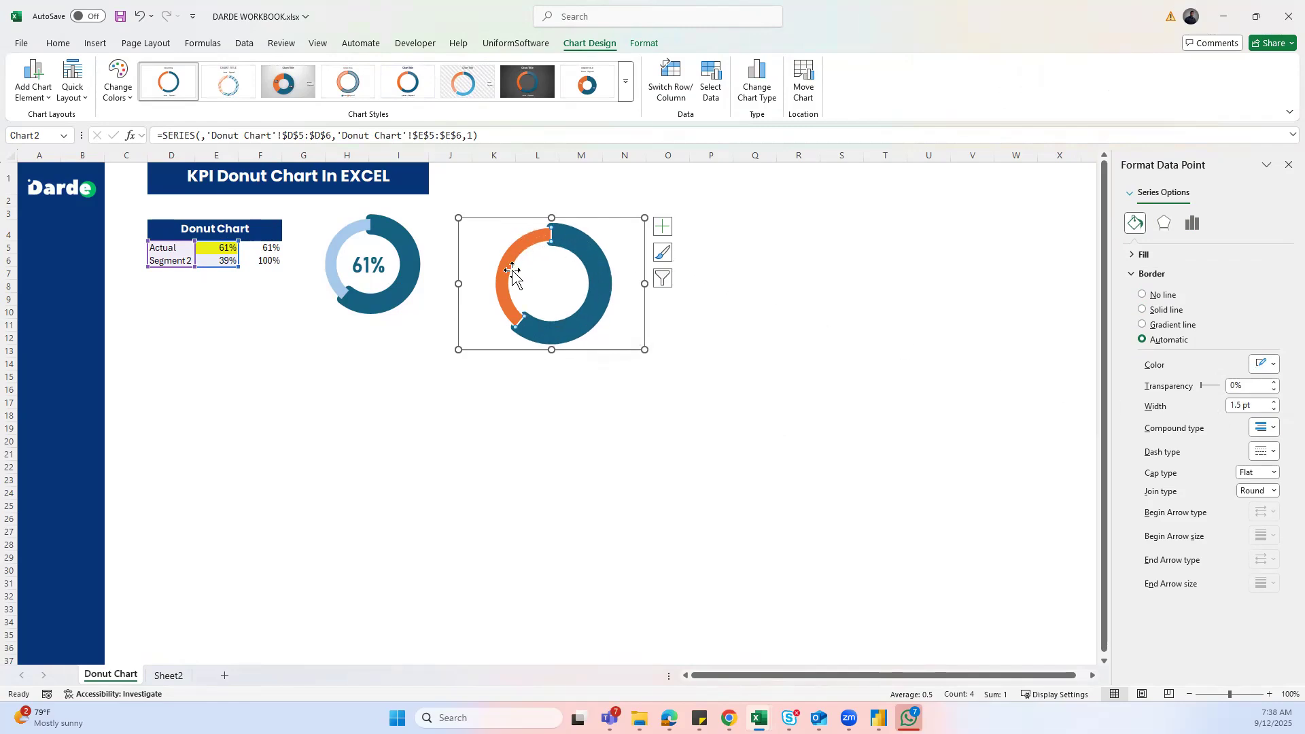
left_click(491, 236)
- Select just the orange Segment 2 point and open the Home Fill Color dropdown
left_click(502, 258)
left_click(505, 269)
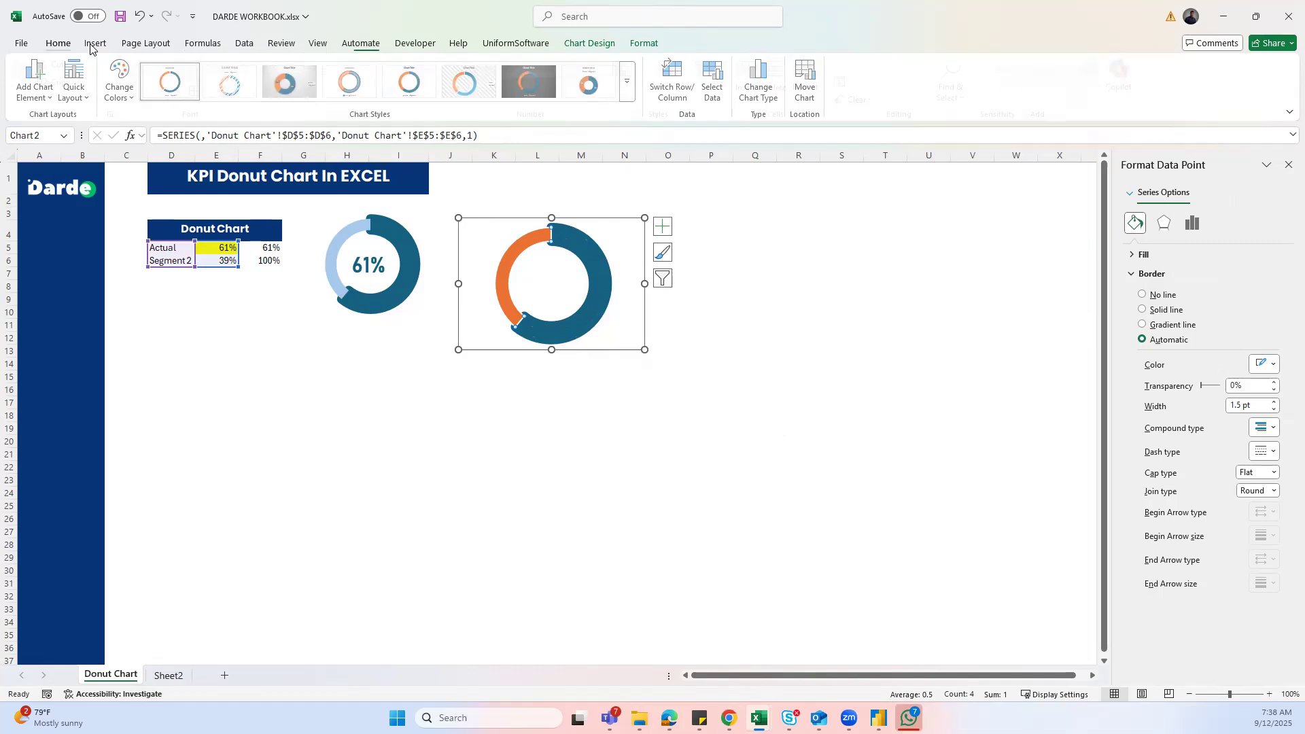
left_click(58, 43)
left_click(247, 94)
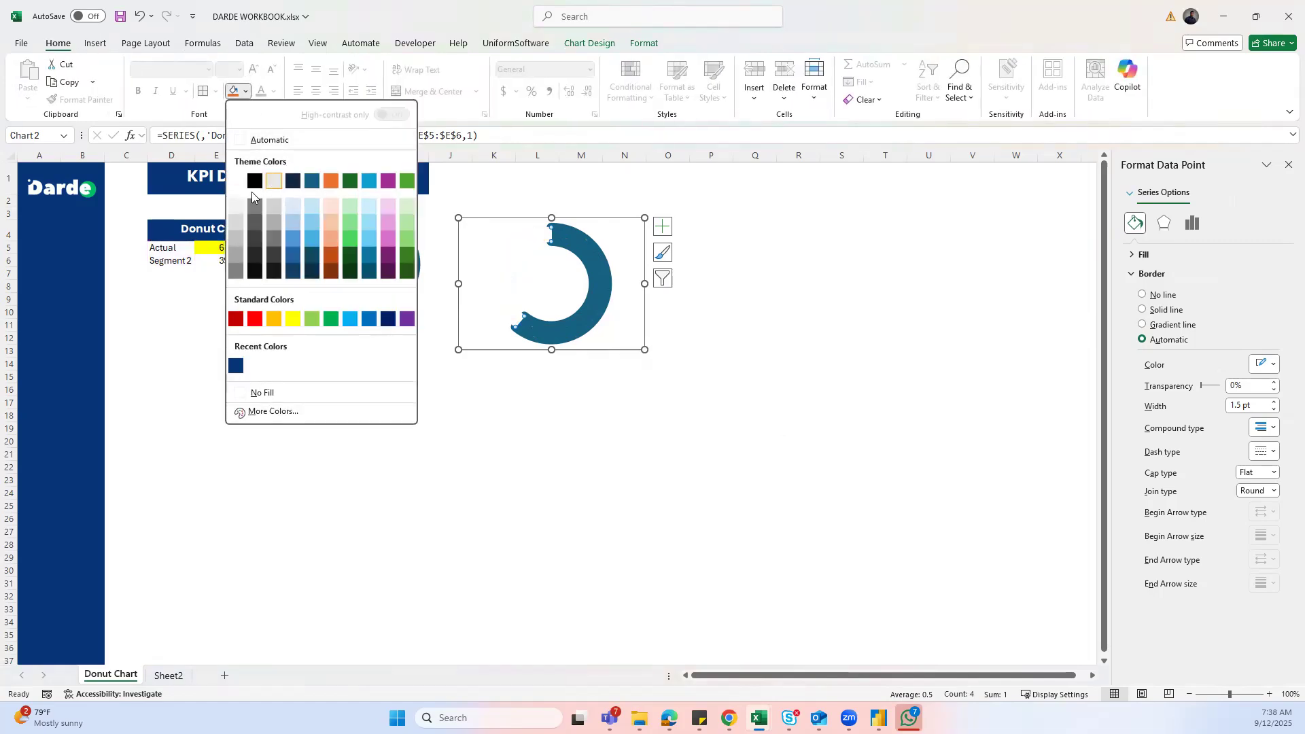
- Fill the orange remainder segment light grey and reselect that point
left_click(235, 226)
left_click(670, 408)
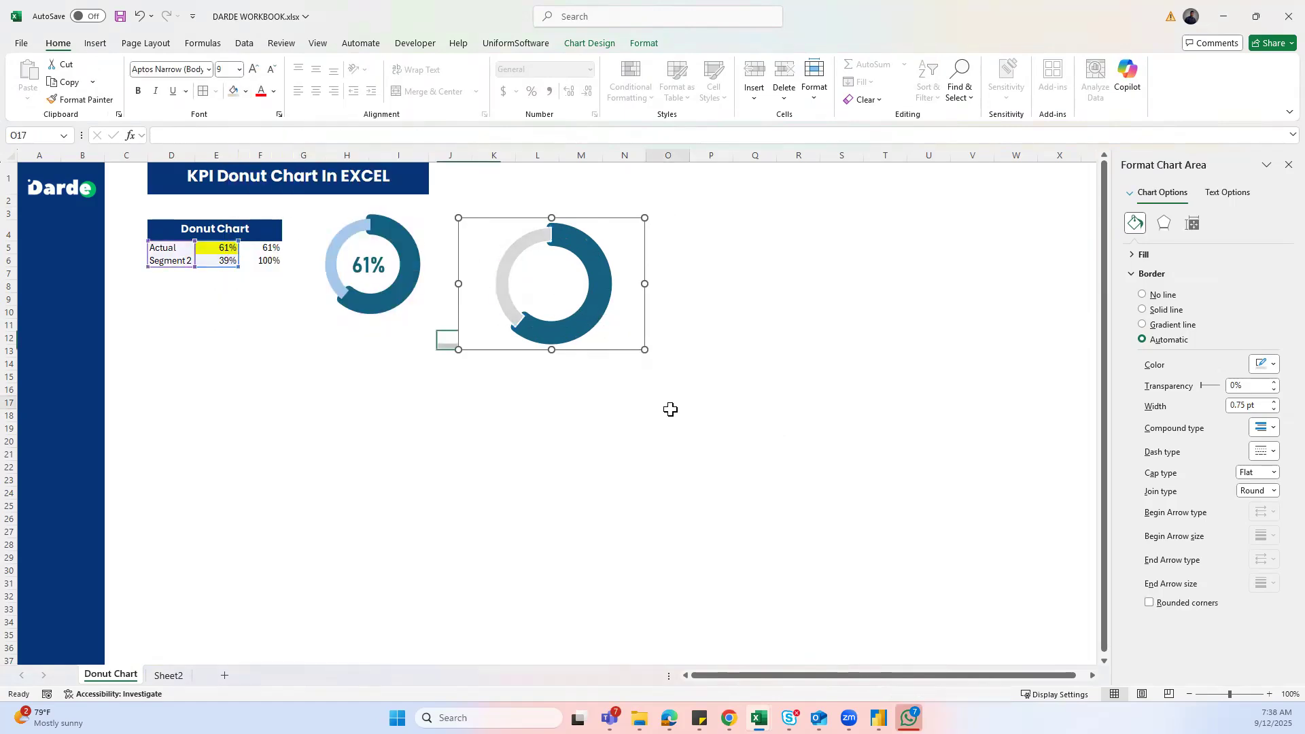
left_click(500, 272)
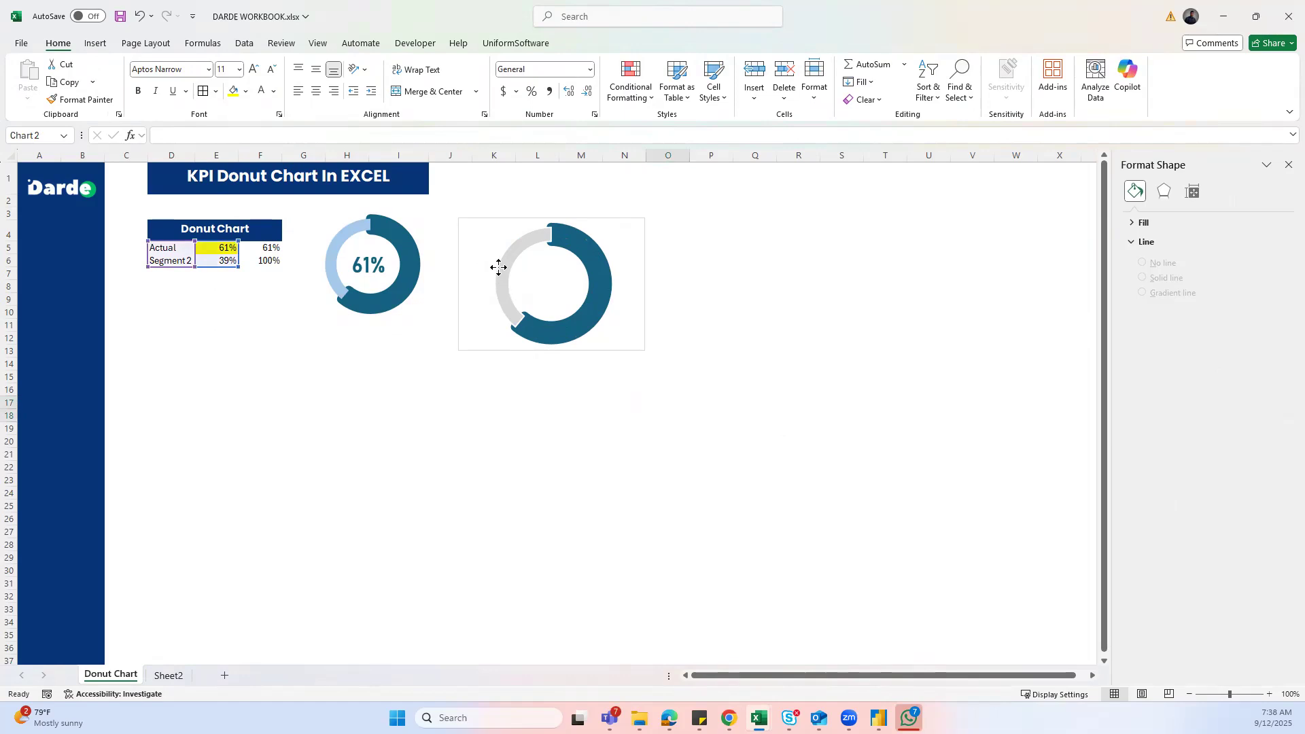
left_click(499, 273)
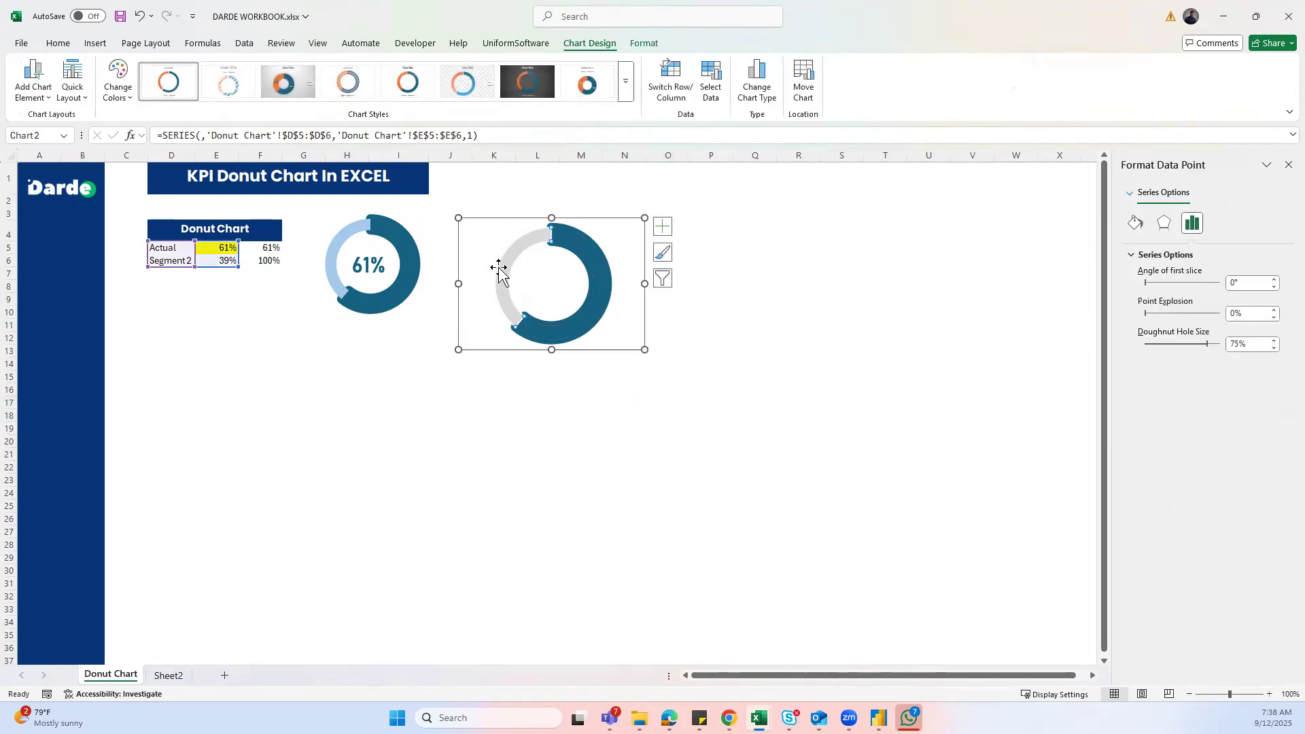
- Set the grey remainder segment's Shape Outline to No Outline
left_click(644, 43)
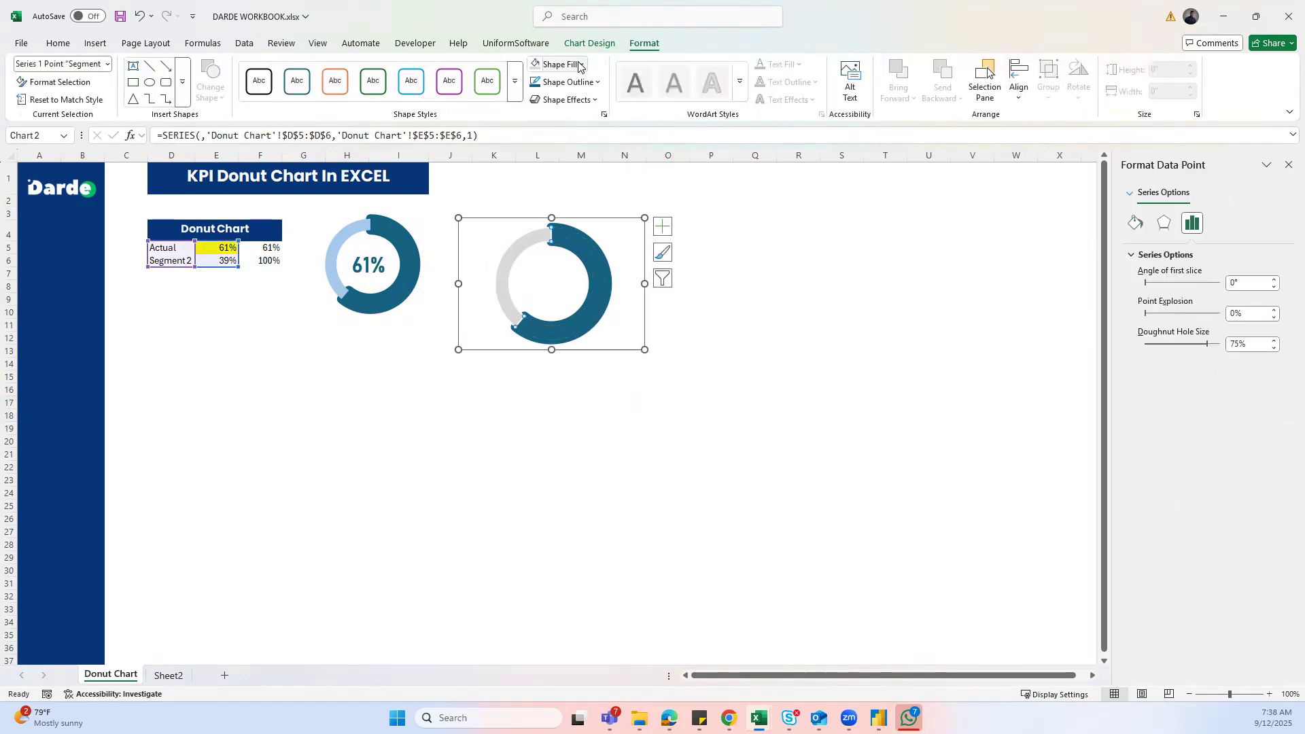
left_click(578, 82)
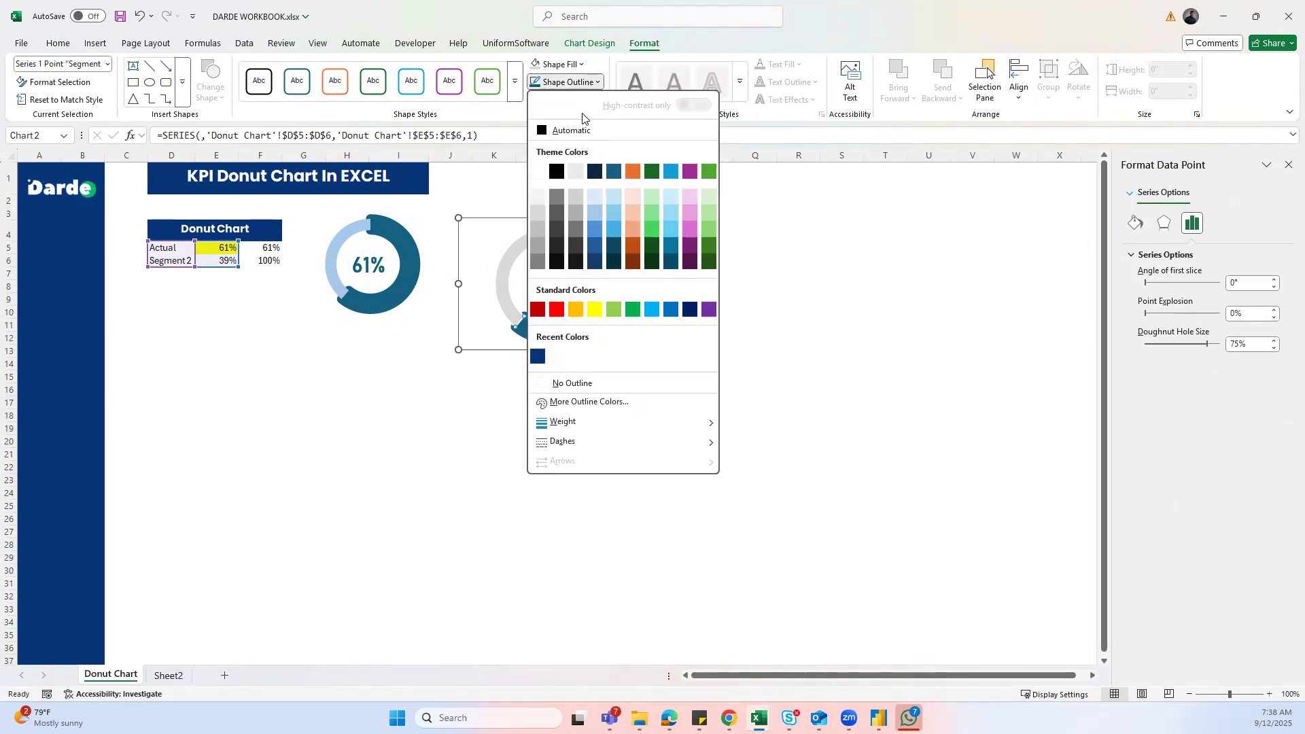
left_click(571, 383)
left_click(485, 243)
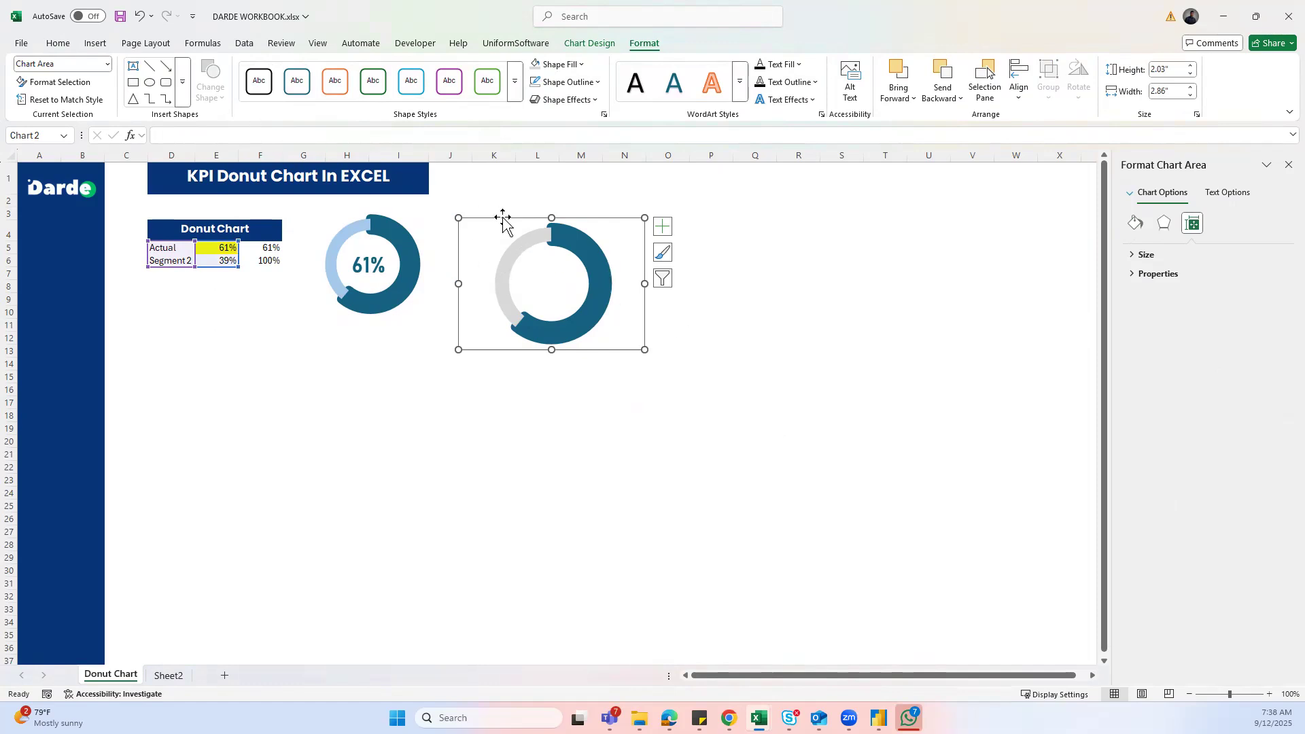
left_click(95, 43)
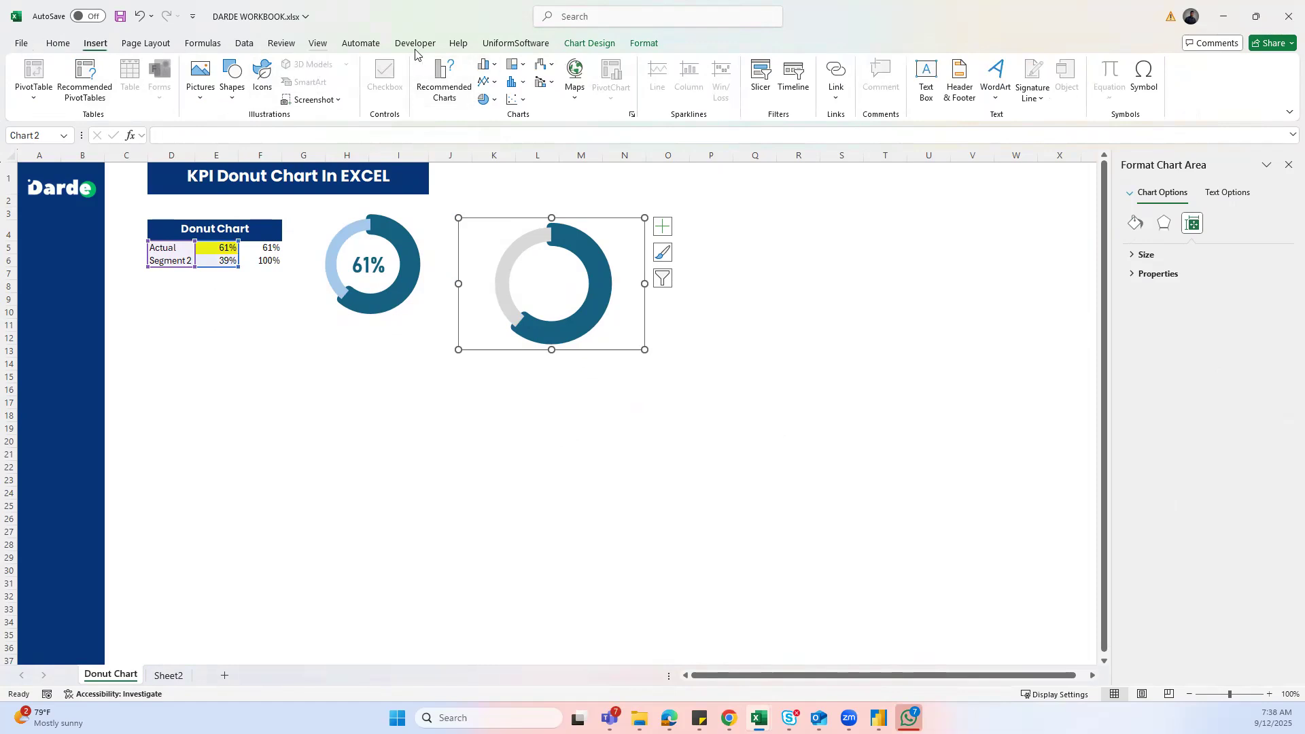
- Draw a text box inside the doughnut's hole
left_click(633, 49)
left_click(95, 45)
left_click(231, 101)
left_click(231, 277)
left_click_drag(521, 267, 575, 303)
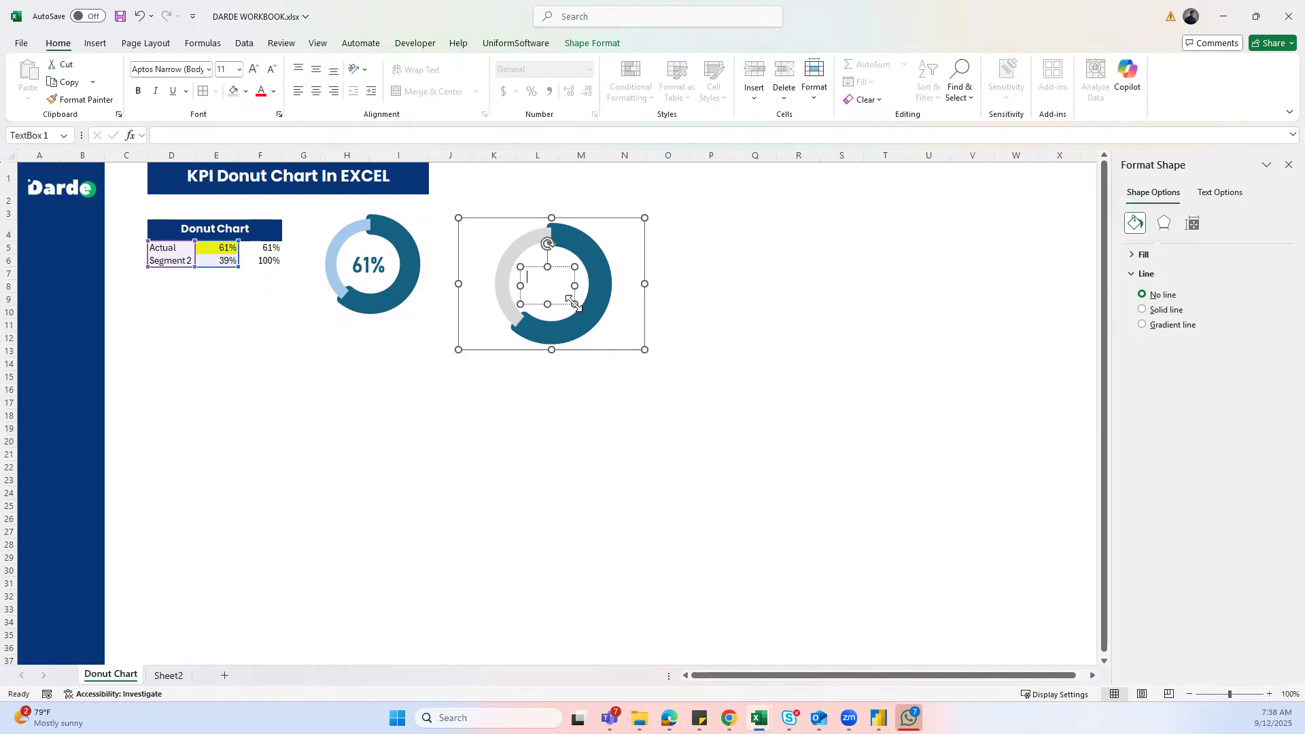
- Link the text box to cell E5 so it shows 61%, middle-aligned vertically
type("=")
left_click(356, 134)
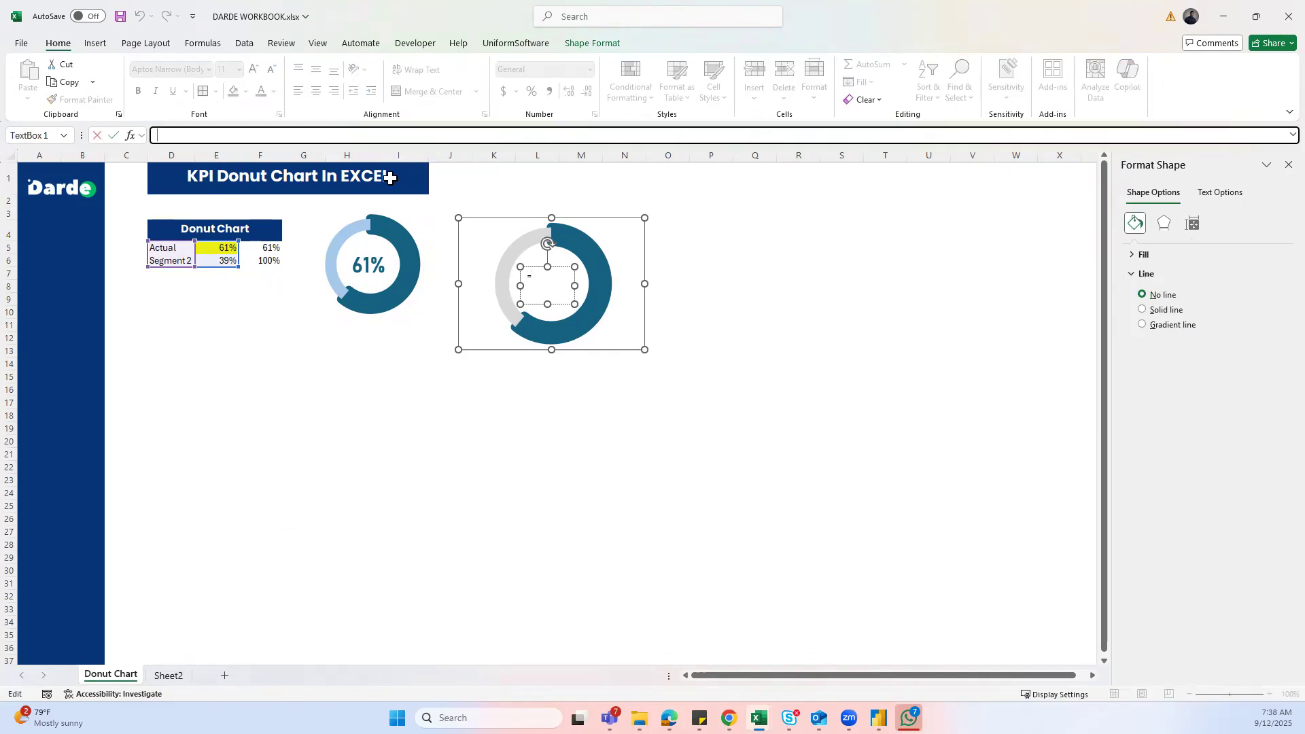
left_click(538, 289)
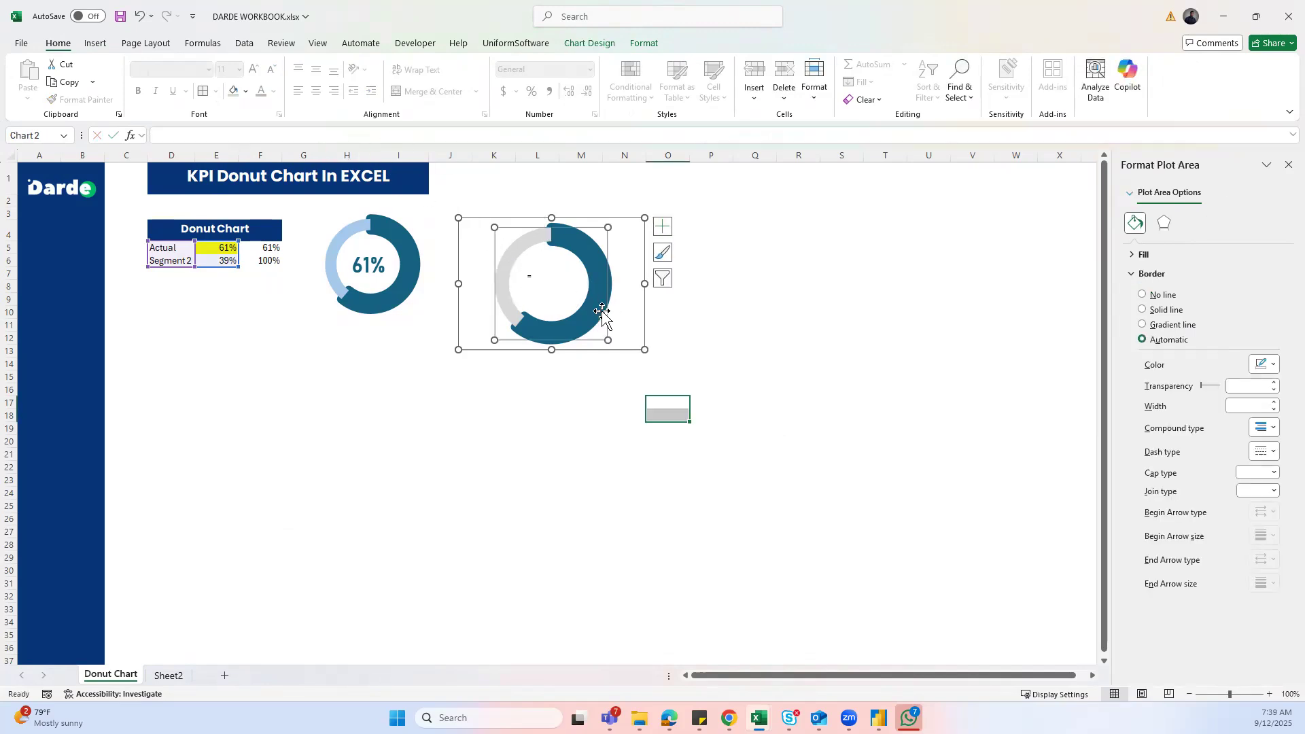
left_click(531, 276)
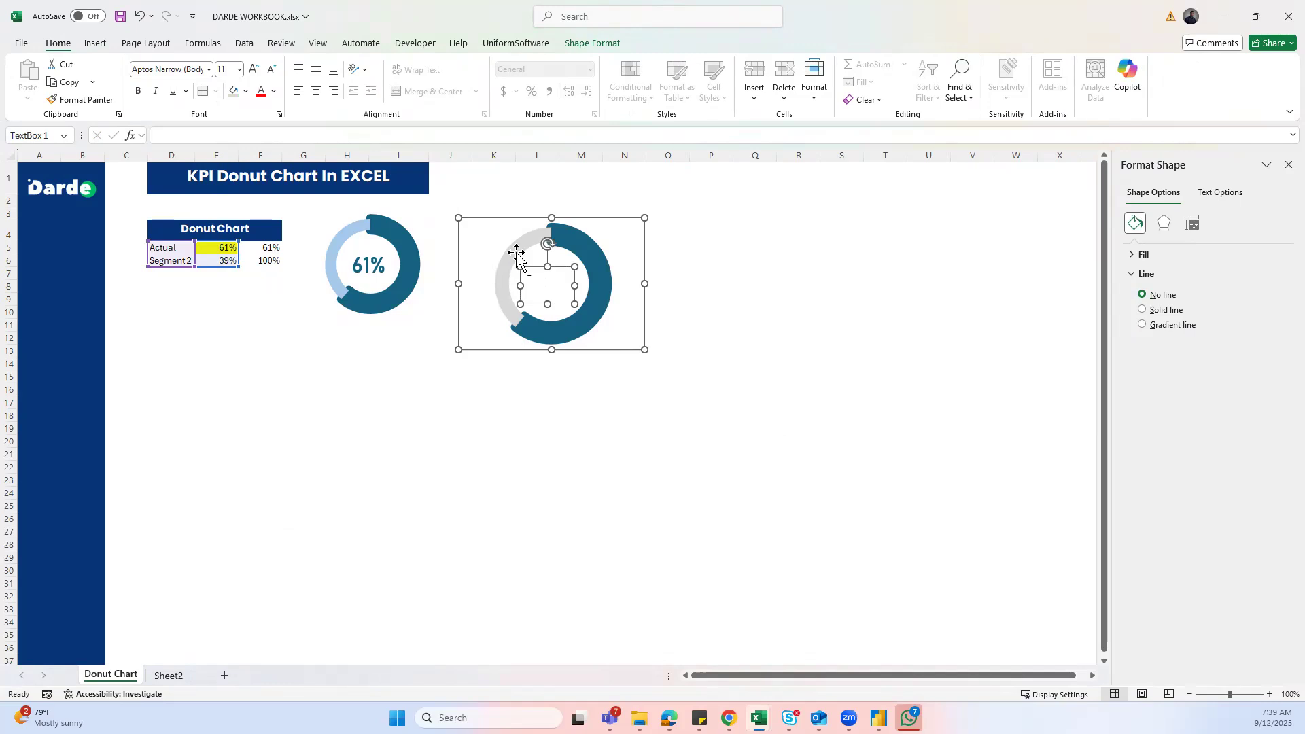
left_click(355, 134)
type("=")
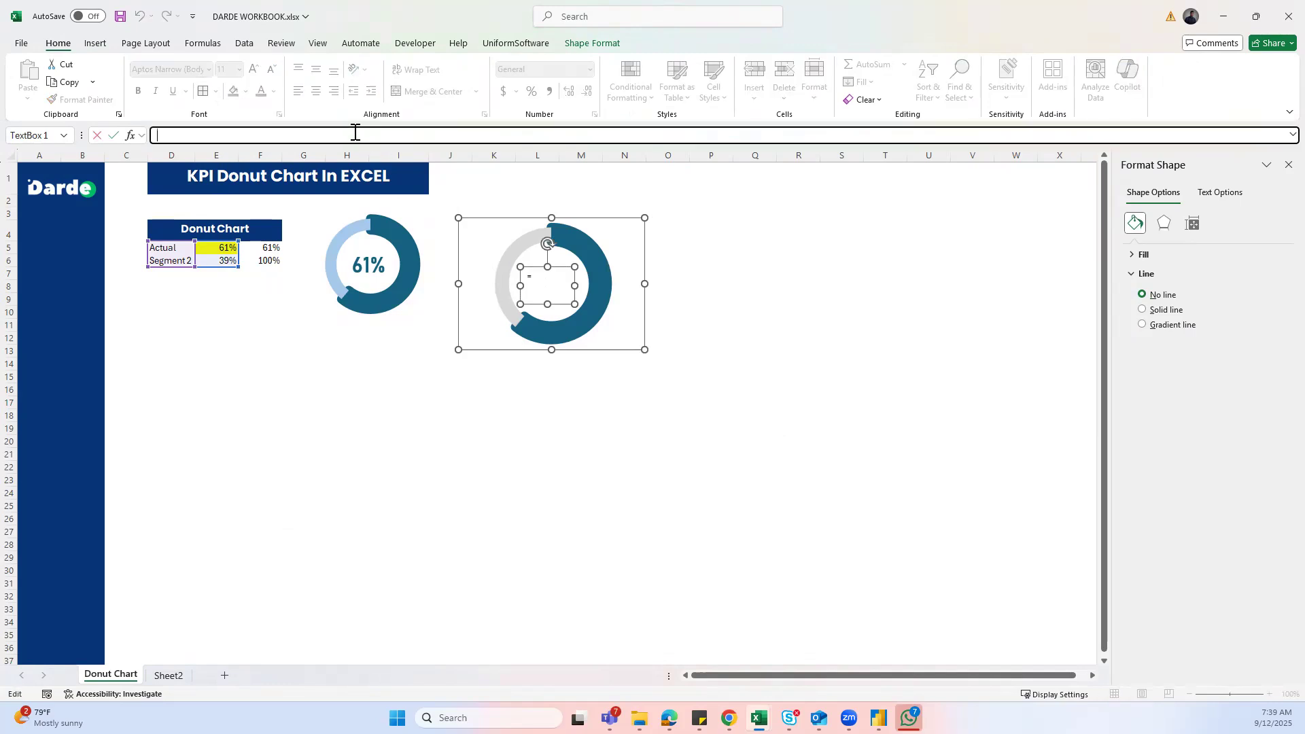
left_click(215, 250)
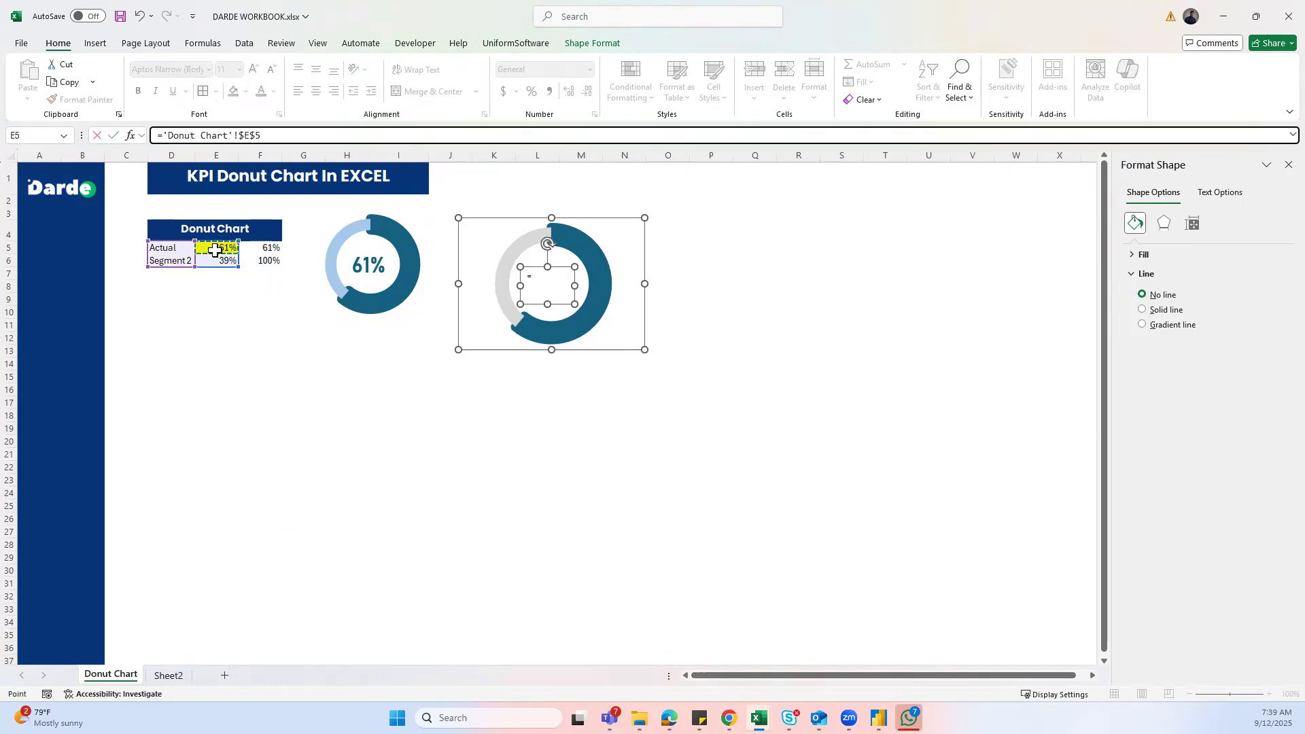
key("Return")
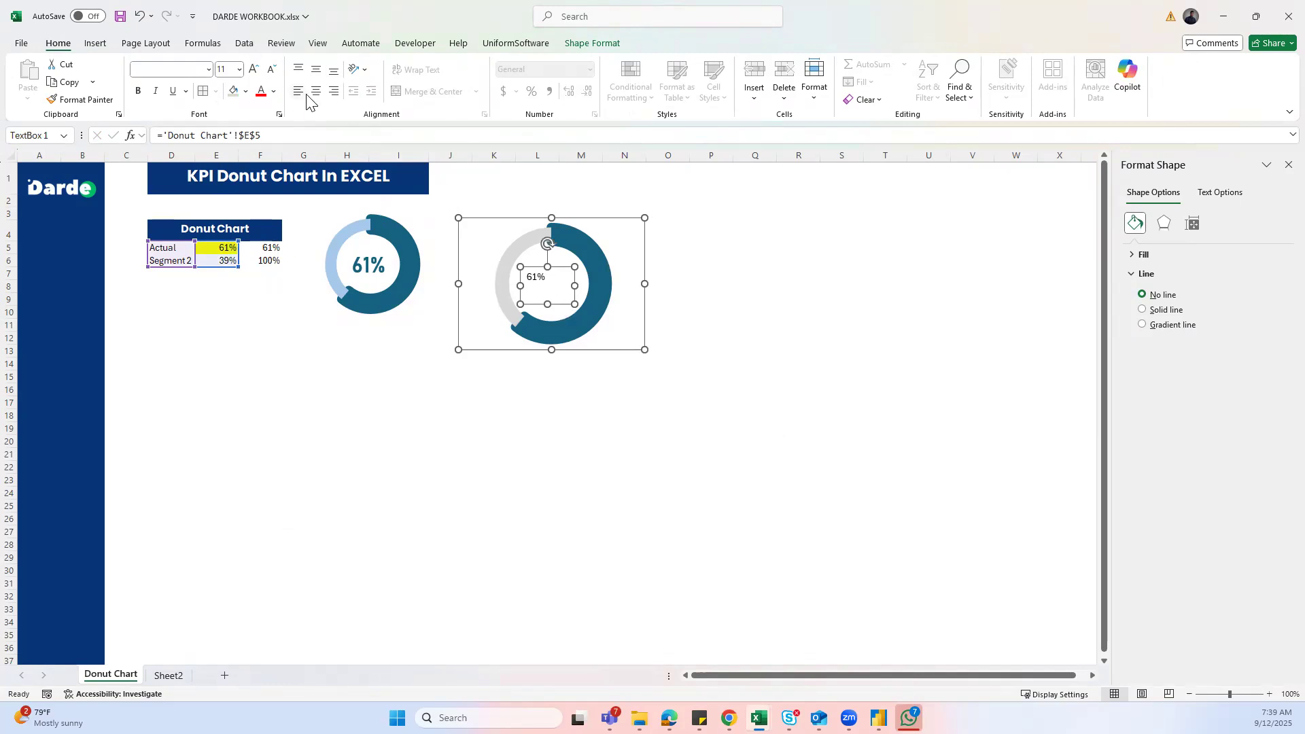
left_click(314, 71)
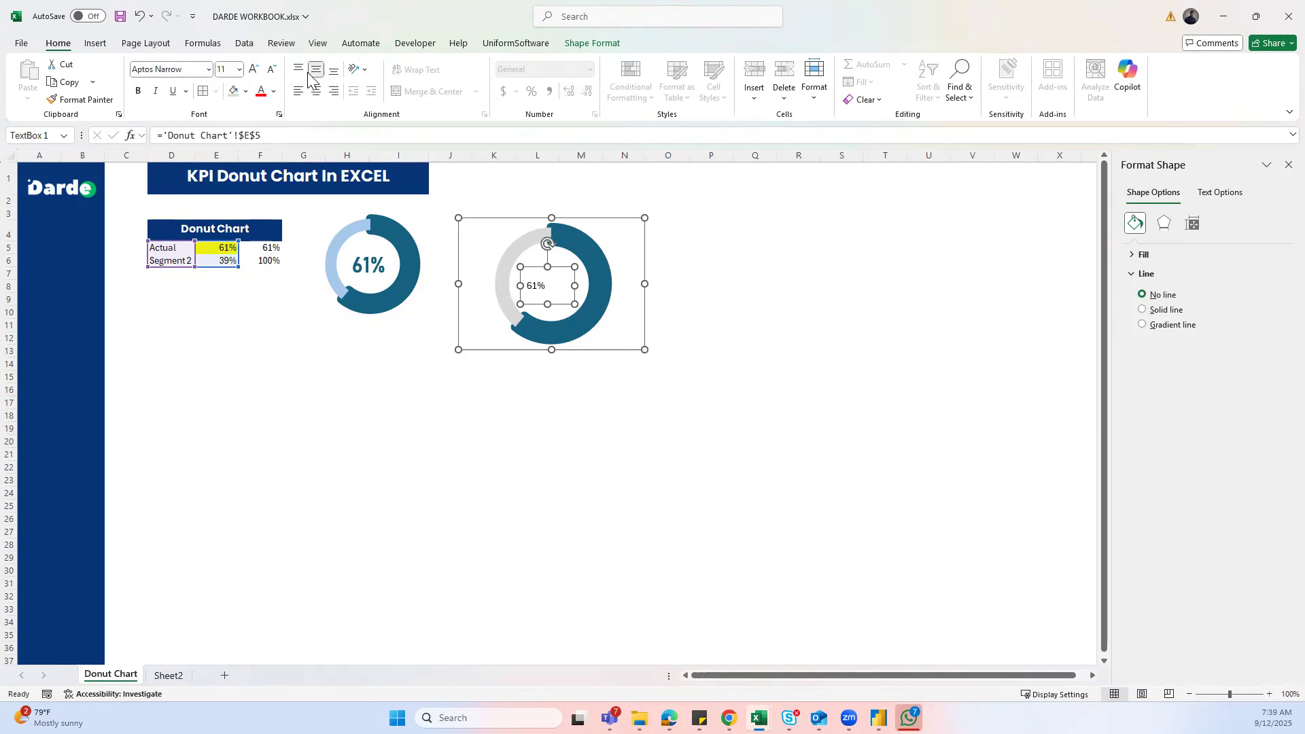
- Centre the 61% label horizontally and set its font to Poppins
left_click(315, 92)
left_click(178, 69)
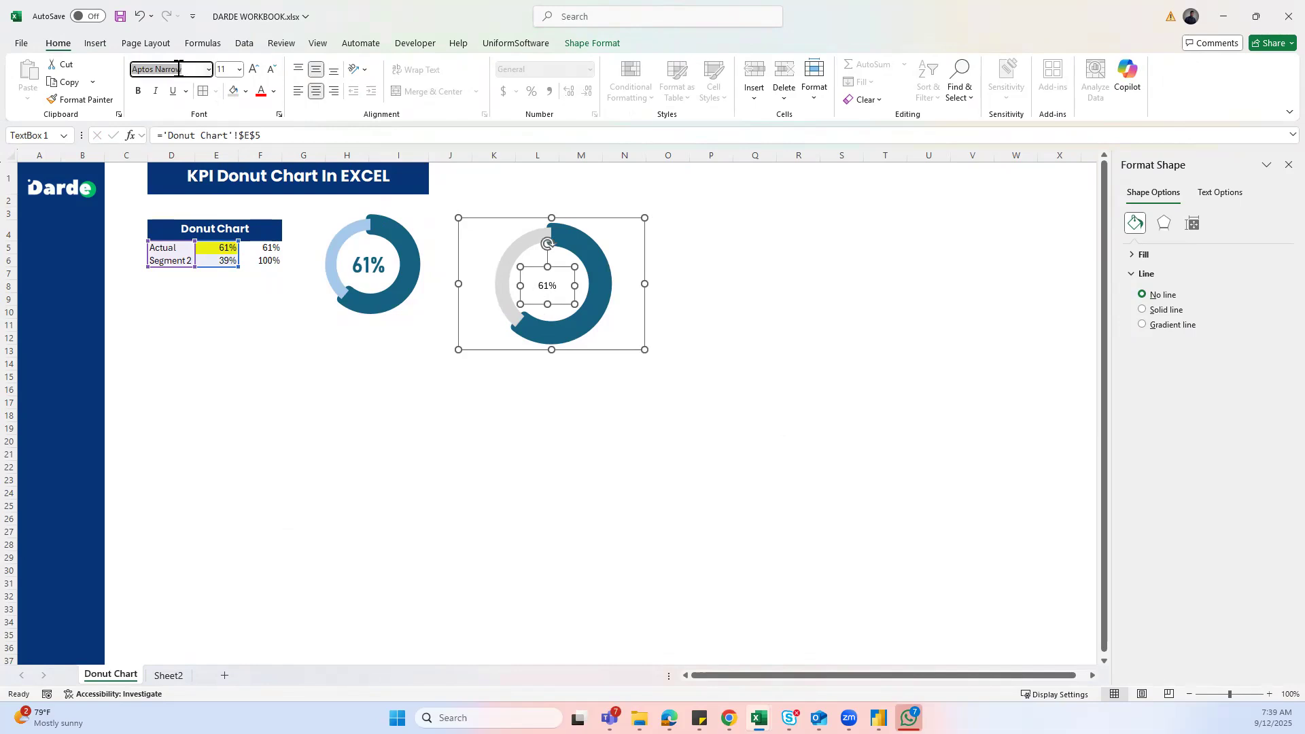
type("P")
key("Escape")
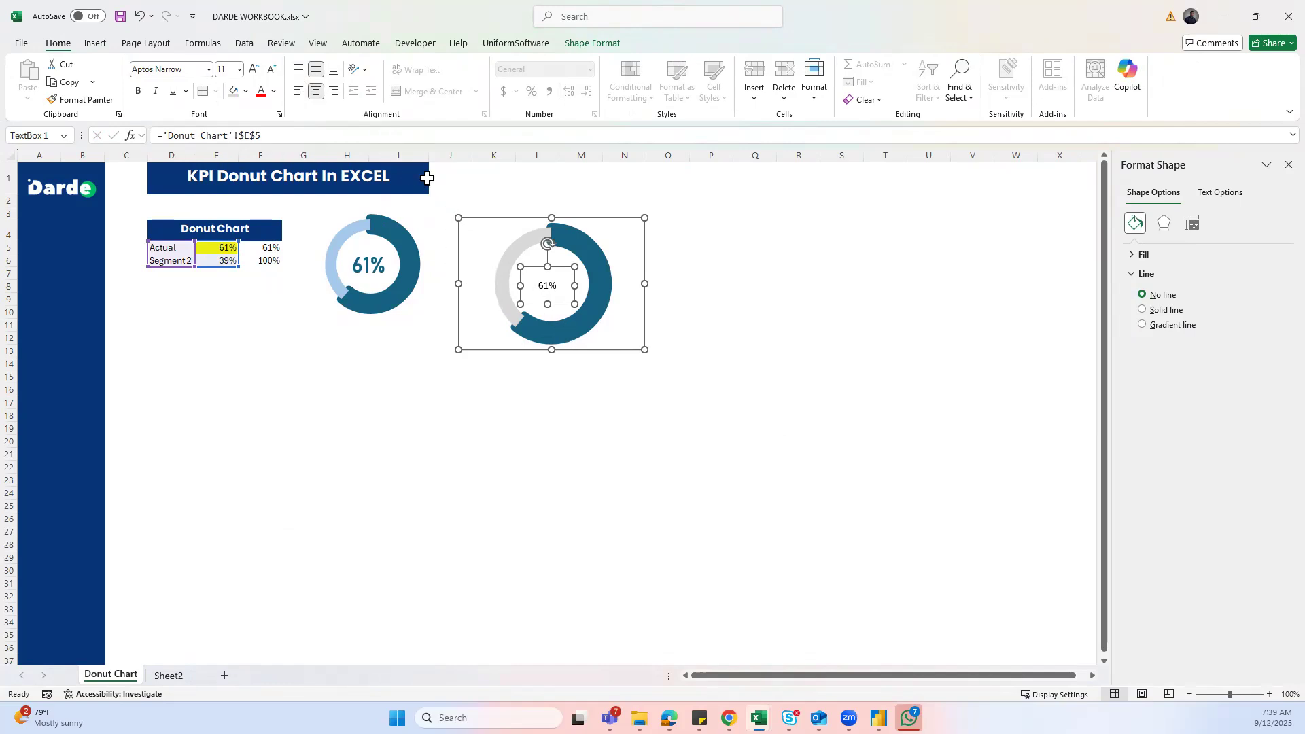
left_click(154, 64)
type("Poppins")
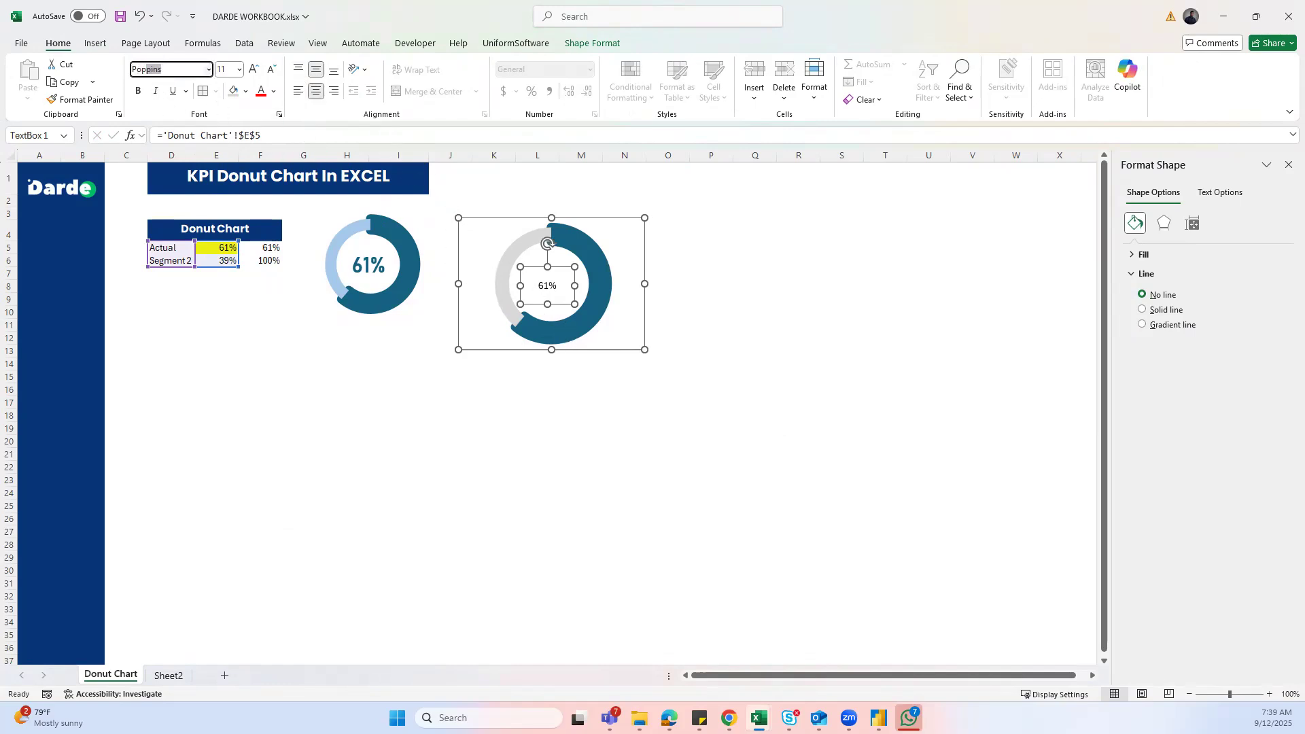
key("Return")
- Make the 61% label bold at 20 pt
left_click(253, 70)
left_click(254, 70)
left_click(253, 70)
left_click(253, 70)
left_click(253, 70)
left_click(253, 70)
left_click(139, 92)
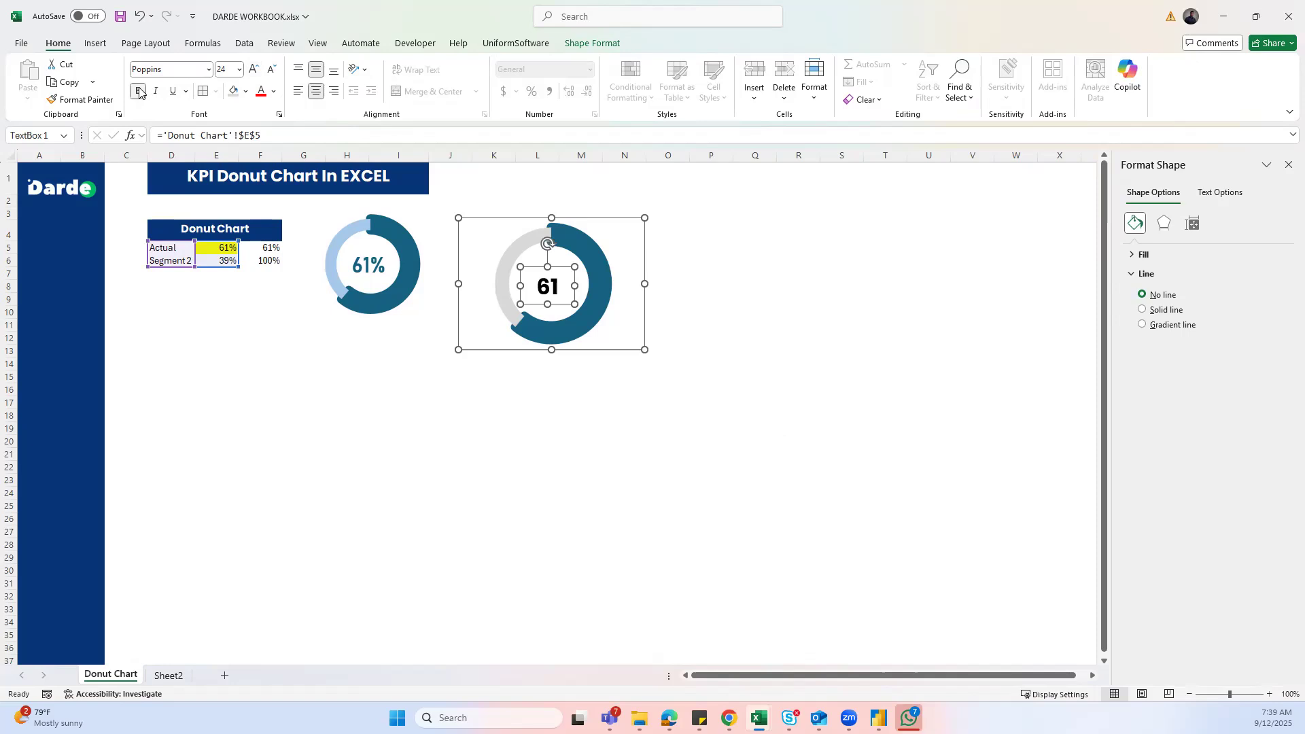
left_click(271, 70)
left_click(271, 70)
- Colour the 61% label the dark teal theme colour
left_click(274, 91)
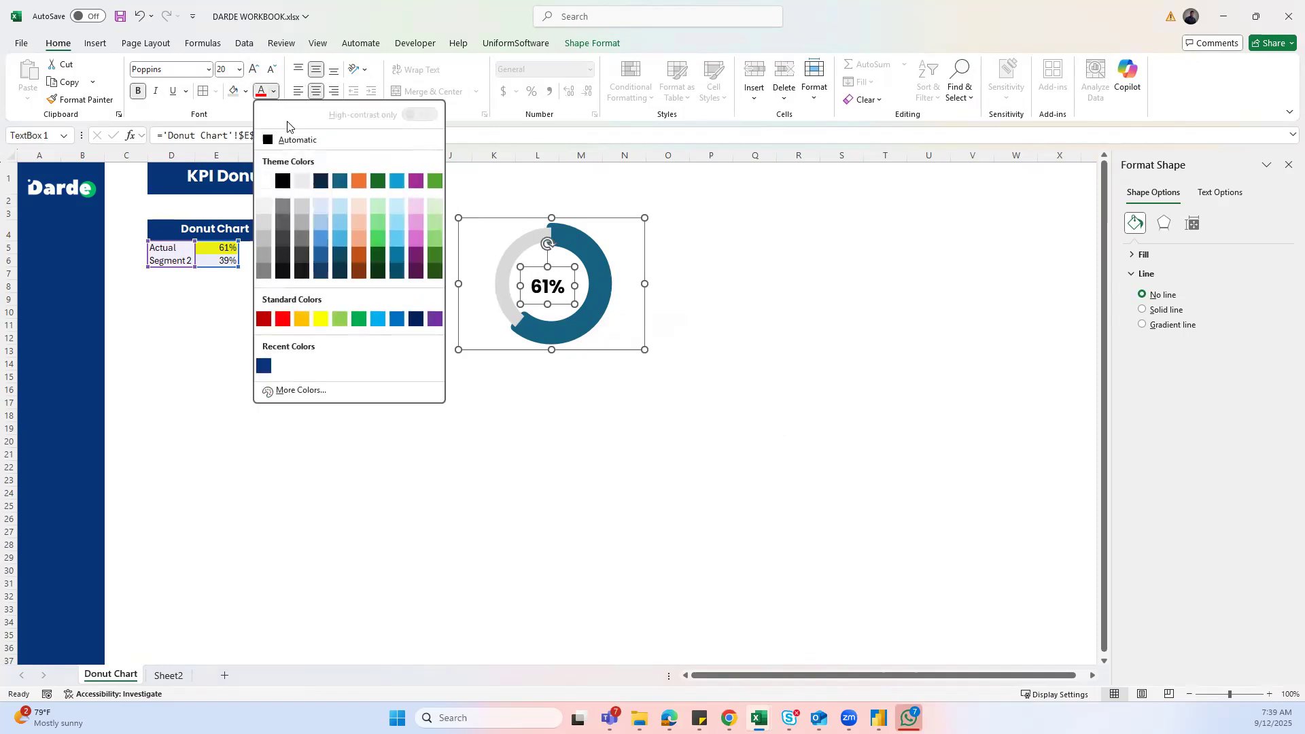
left_click(339, 180)
left_click(733, 391)
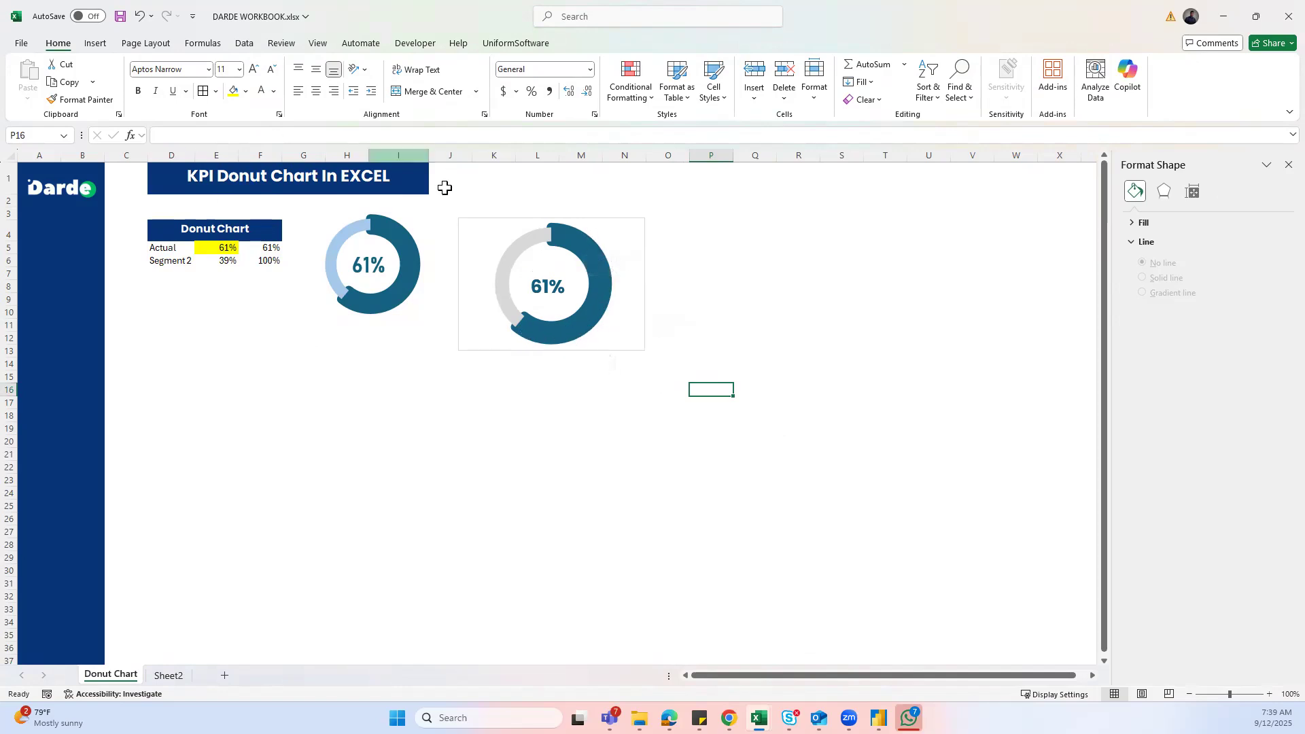
- Nudge the 61% label box slightly right to centre it in the donut's hole
left_click(500, 386)
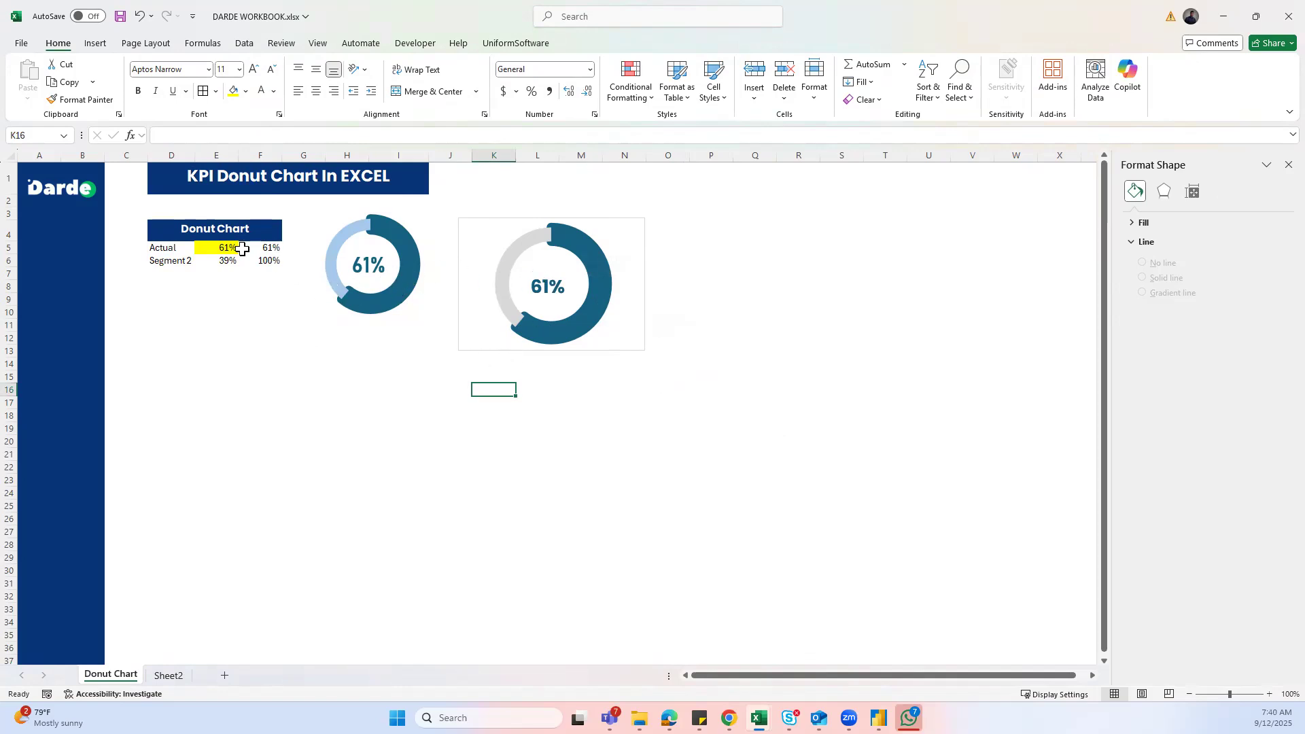
left_click(547, 291)
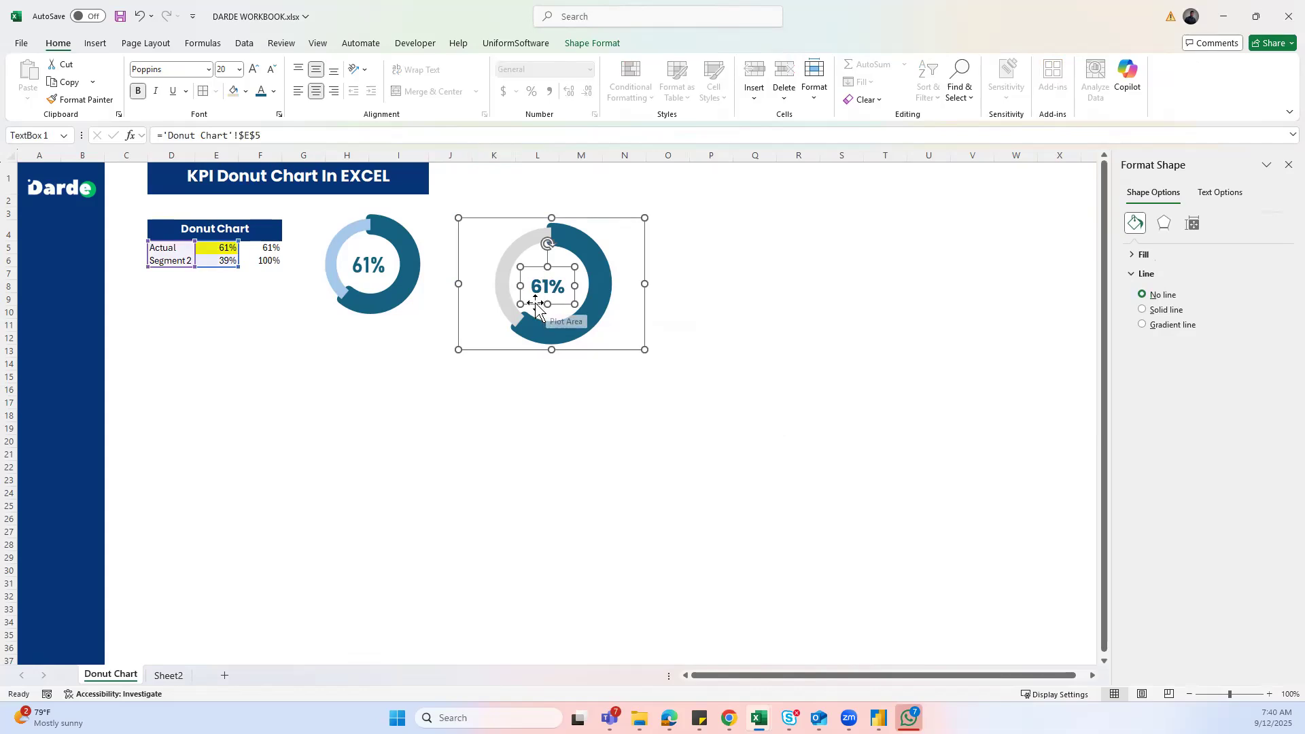
left_click_drag(536, 307, 544, 304)
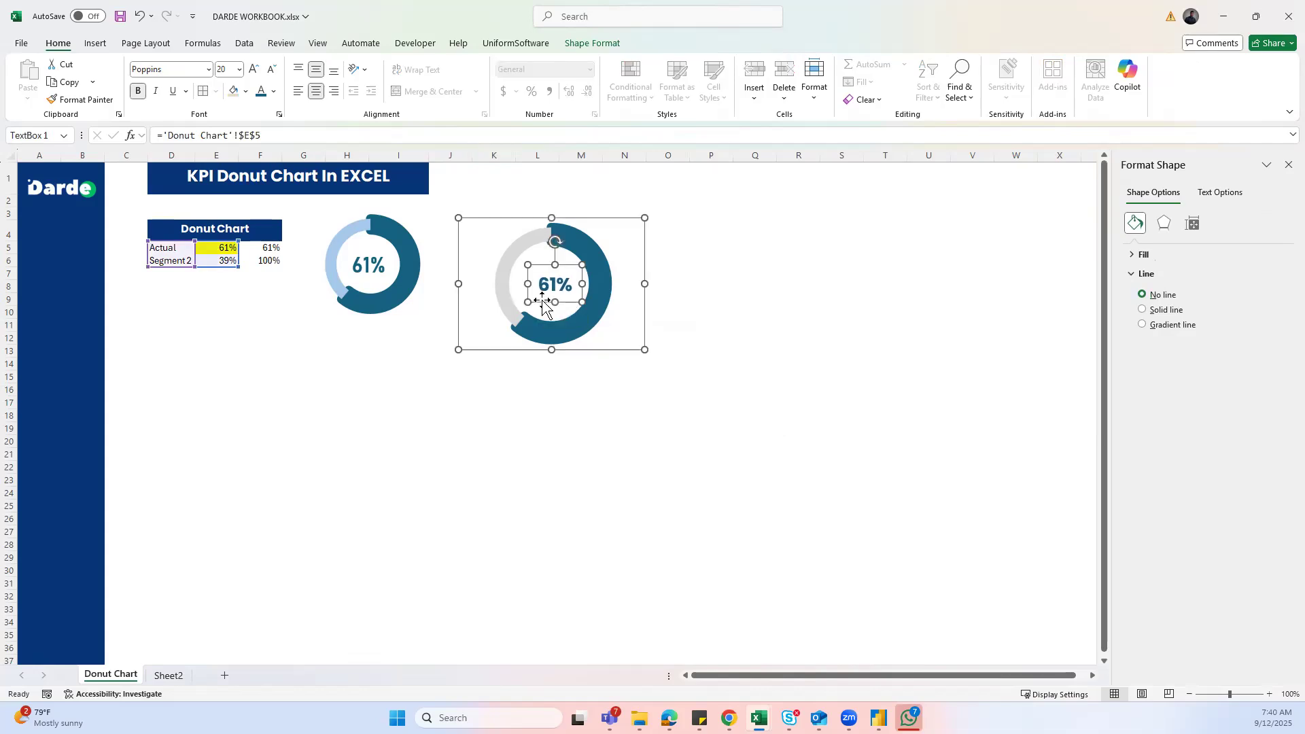